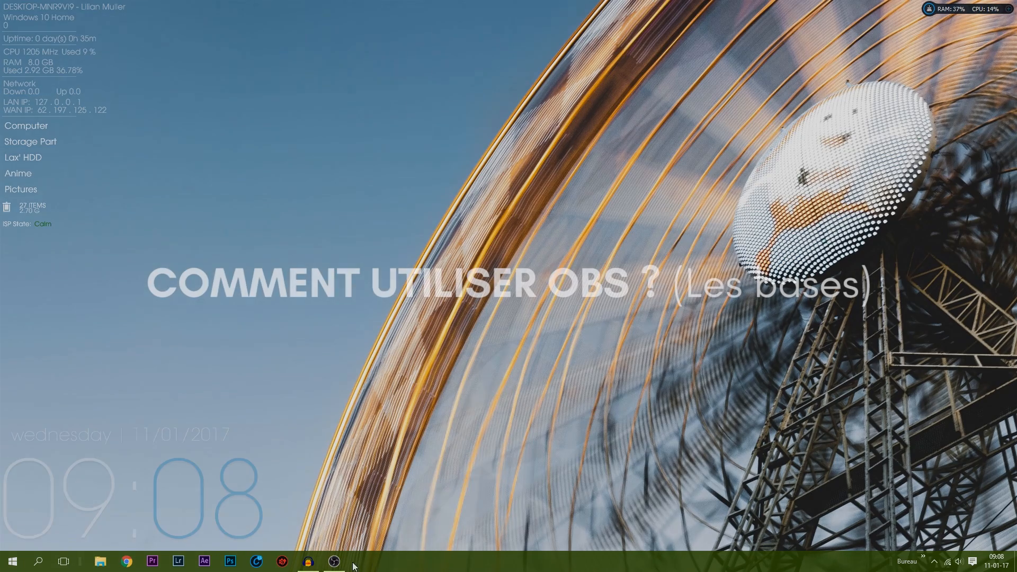
Switch to OBS, look at the empty scene Scène 1 and return to the scene Scène.
mouse_move(339, 564)
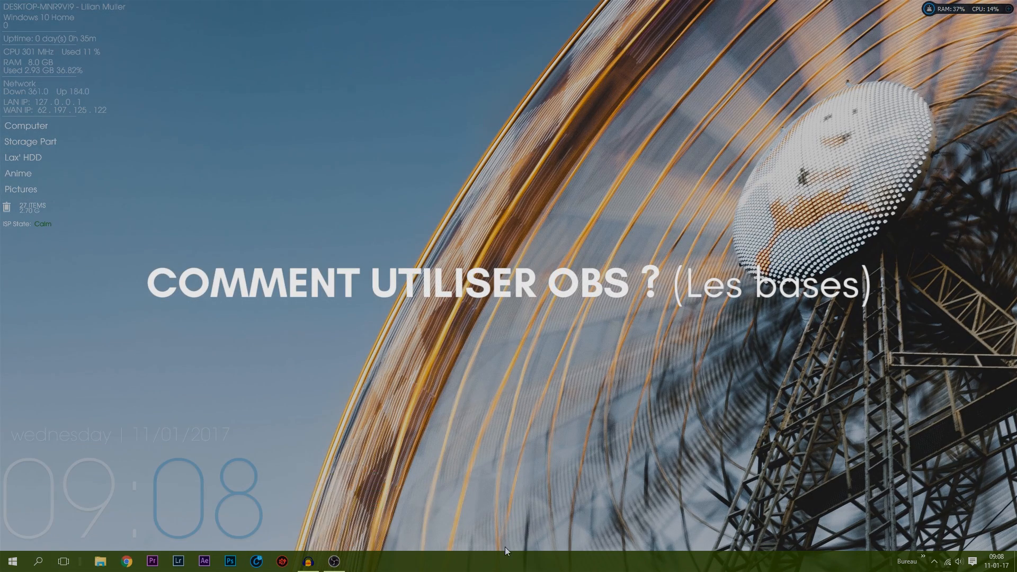
left_click(339, 524)
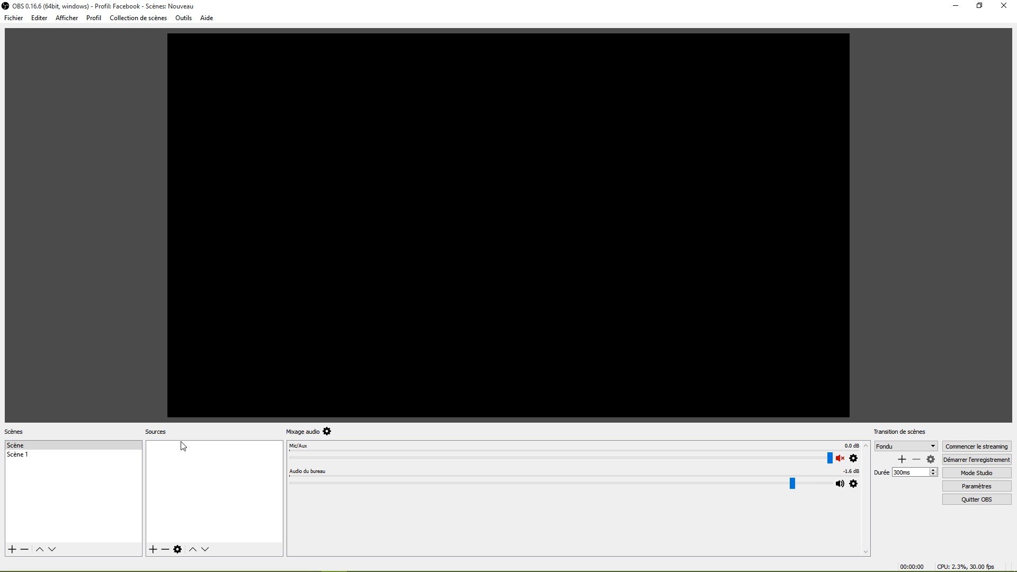
left_click(38, 456)
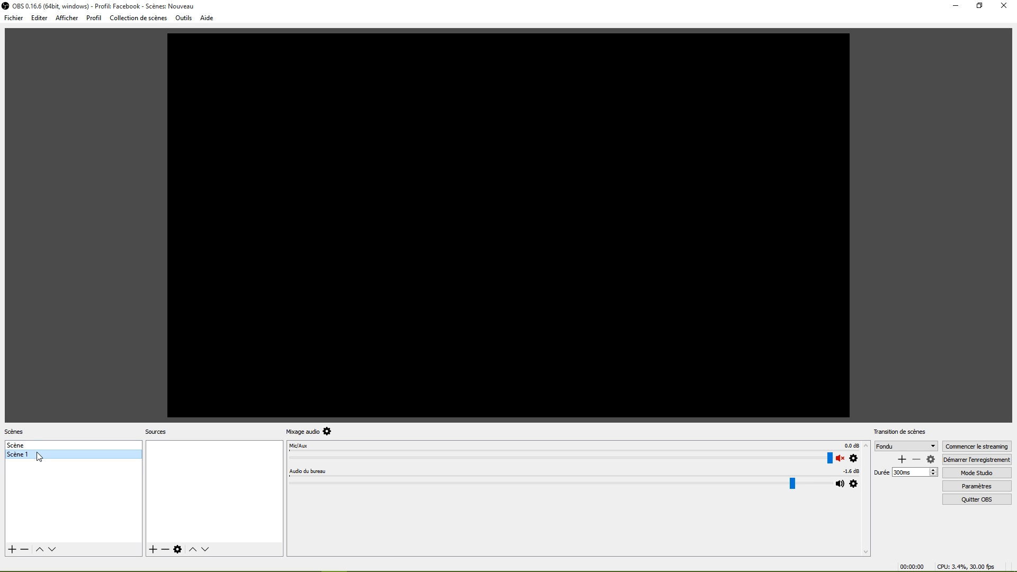
left_click(35, 447)
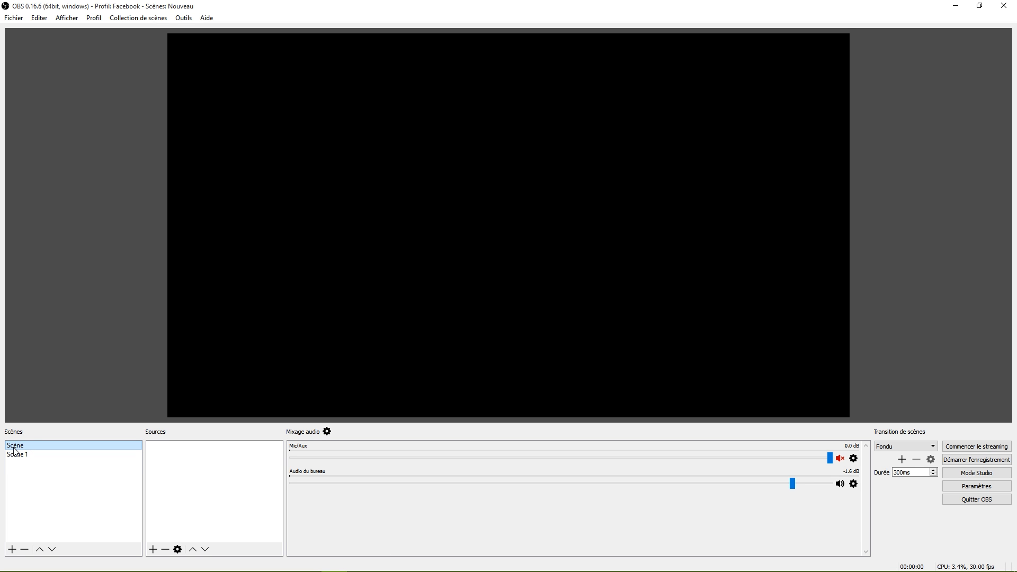
left_click(199, 451)
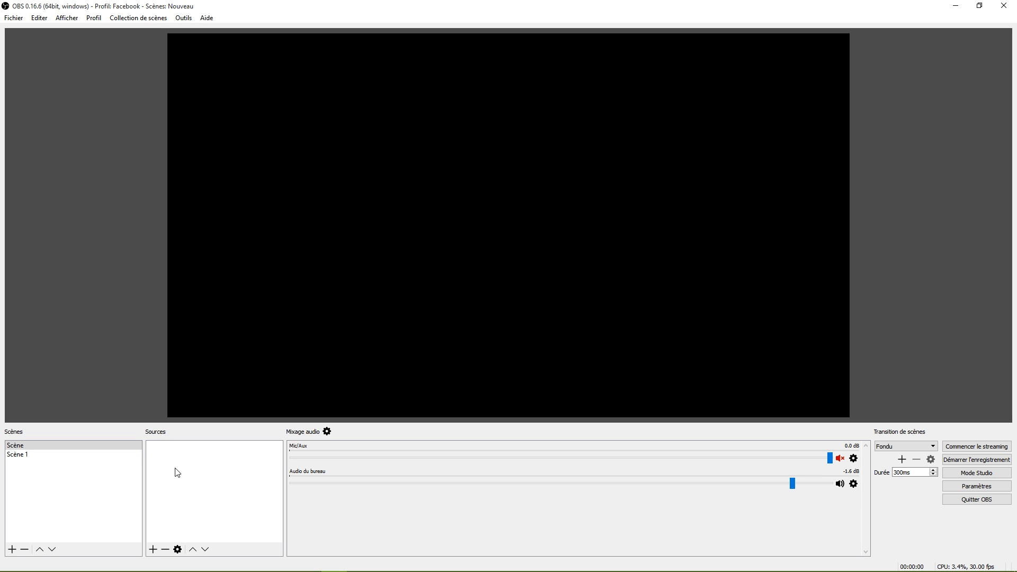
Add a new Image source with the default name to the scene Scène.
right_click(172, 453)
mouse_move(183, 459)
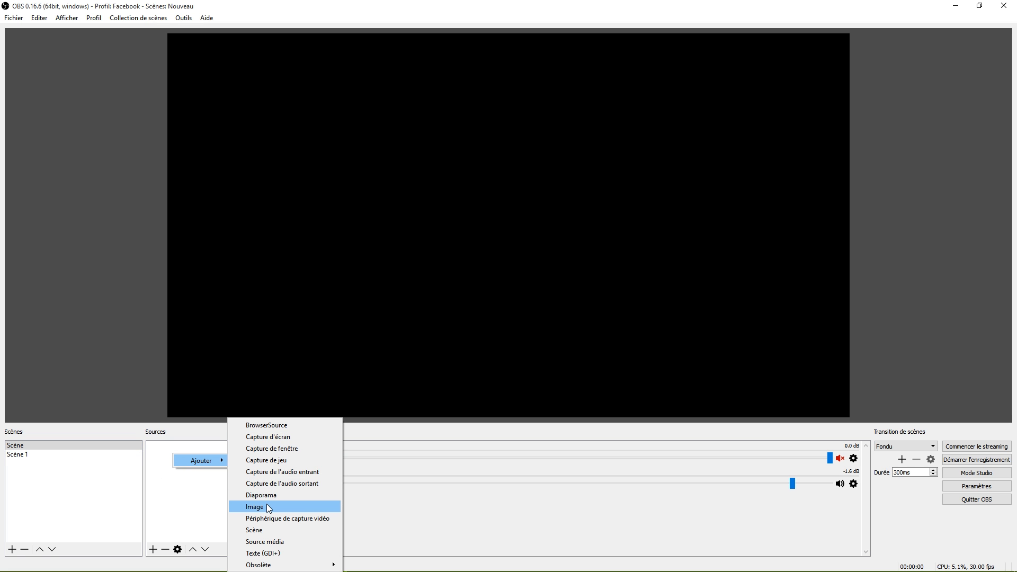
left_click(249, 508)
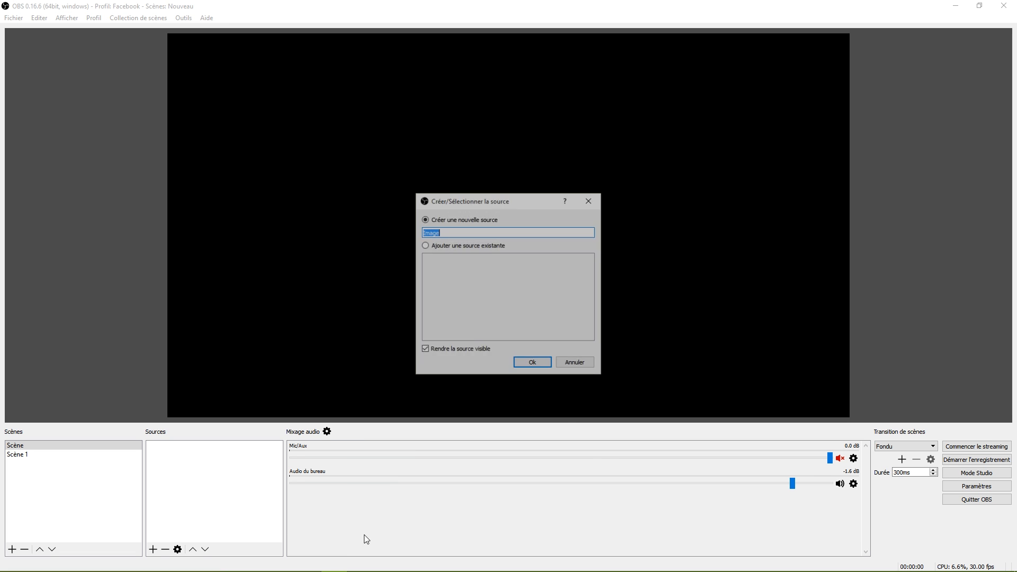
left_click(539, 362)
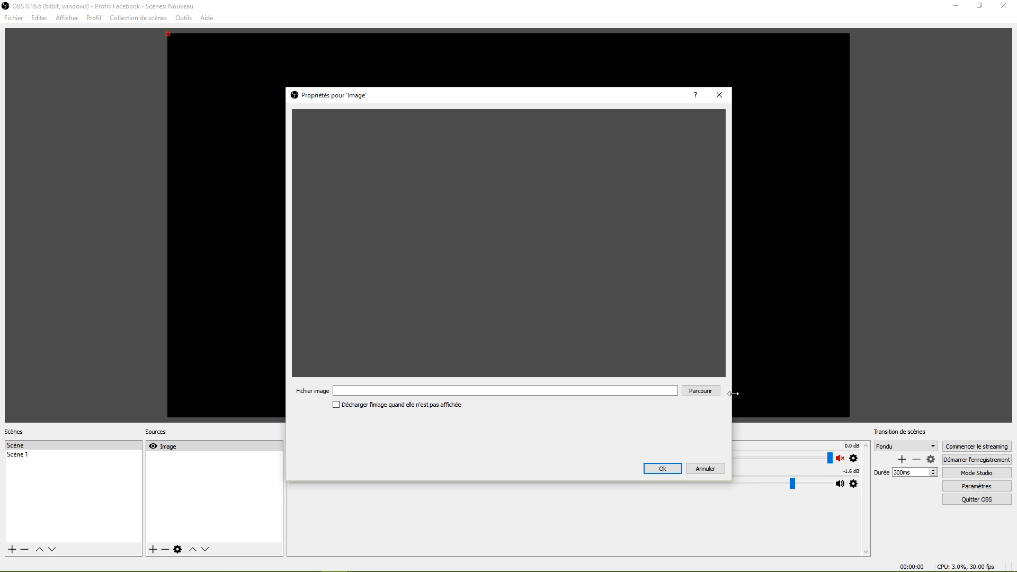
left_click(700, 391)
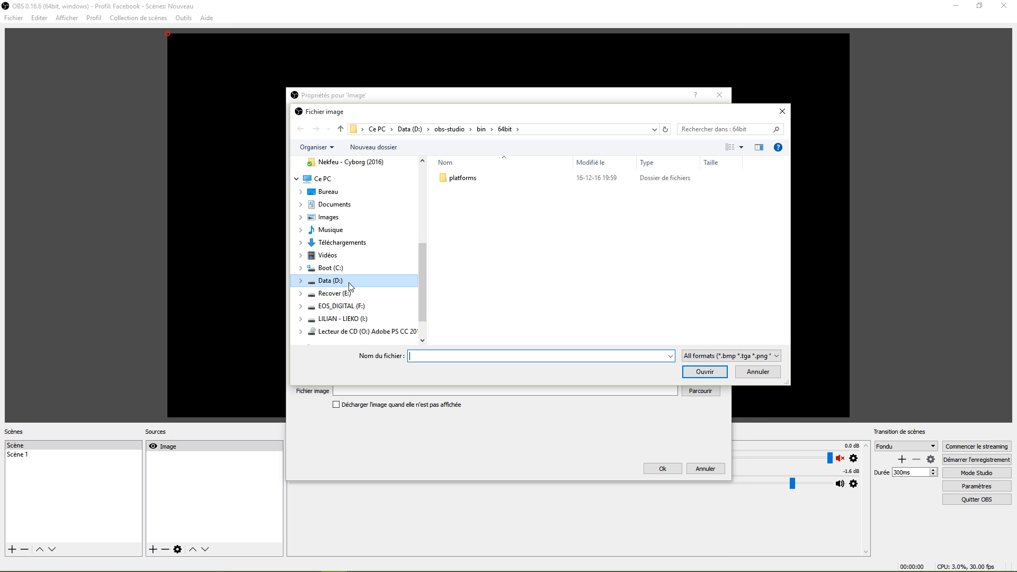
scroll(348, 287, "down", 1)
left_click(347, 289)
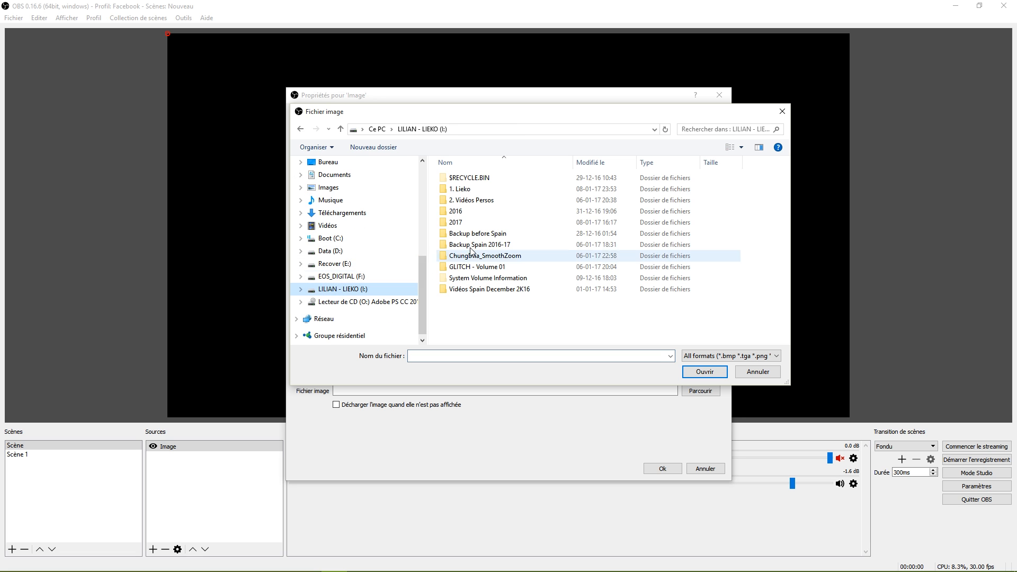
double_click(466, 194)
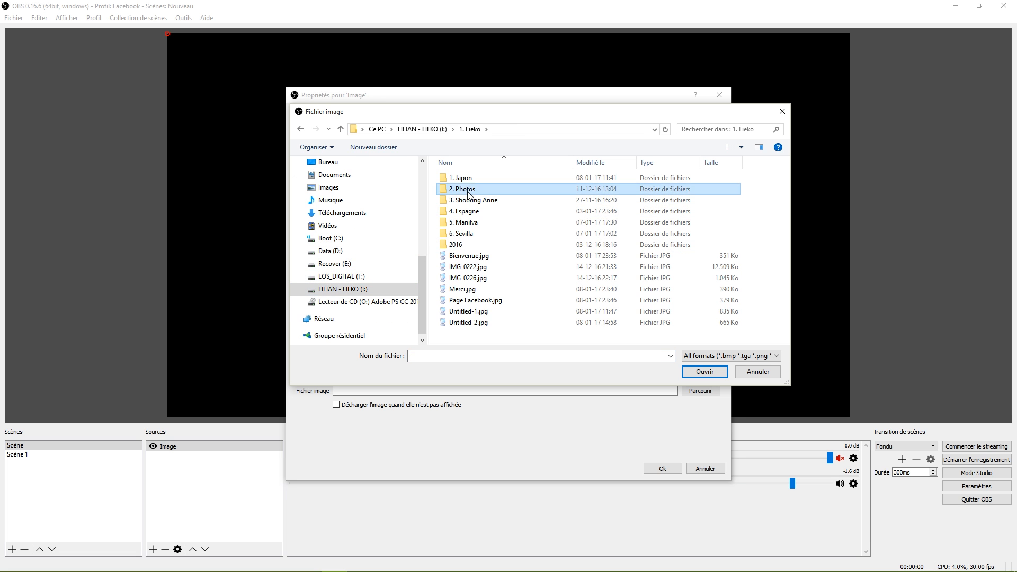
key("Escape")
Use Transparent_Saxophone_PNG_Clipart.png from the Images folder as the image source's file and accept the properties.
left_click(685, 392)
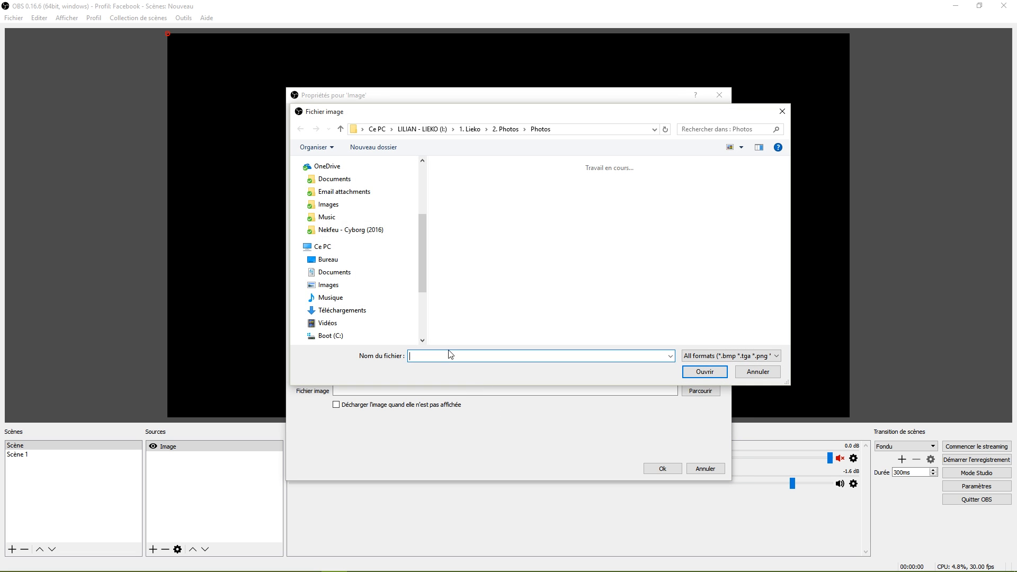
left_click(323, 288)
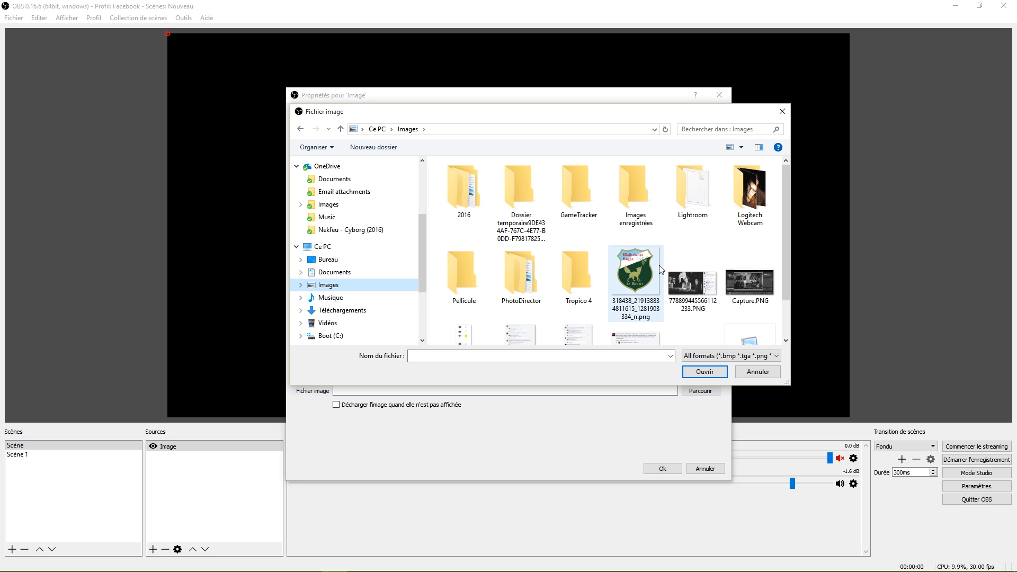
scroll(733, 300, "down", 1)
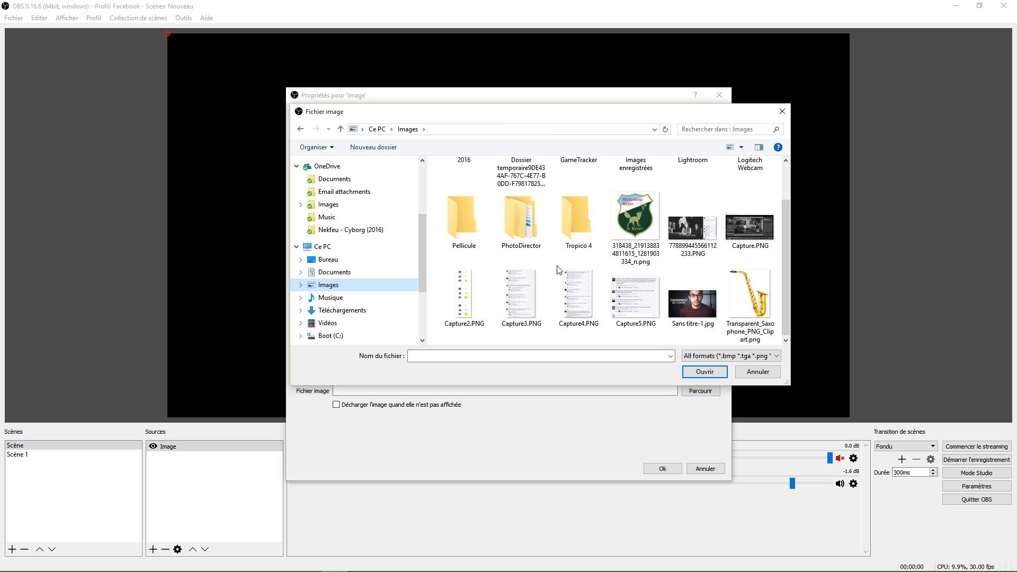
double_click(731, 305)
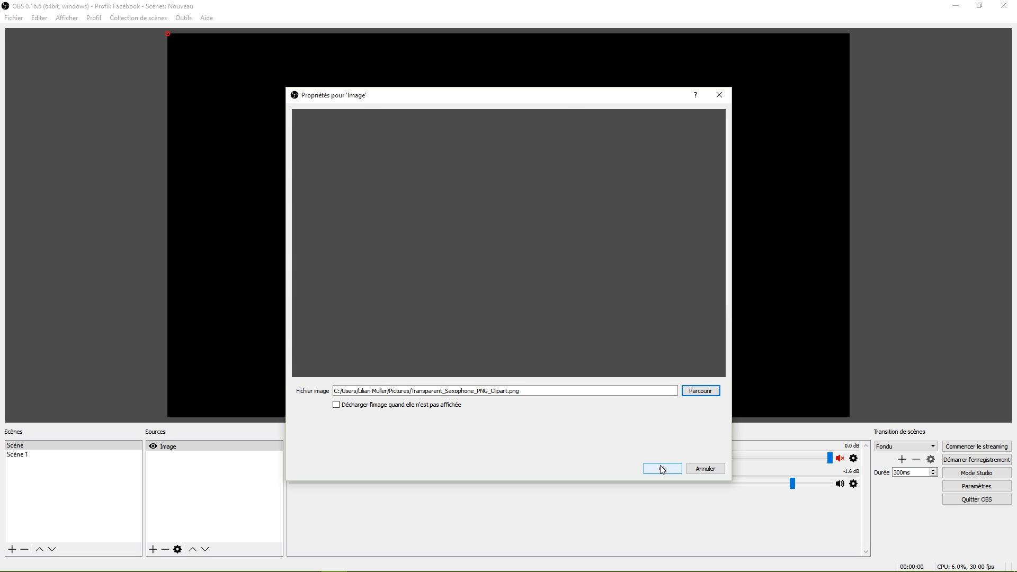
left_click(662, 468)
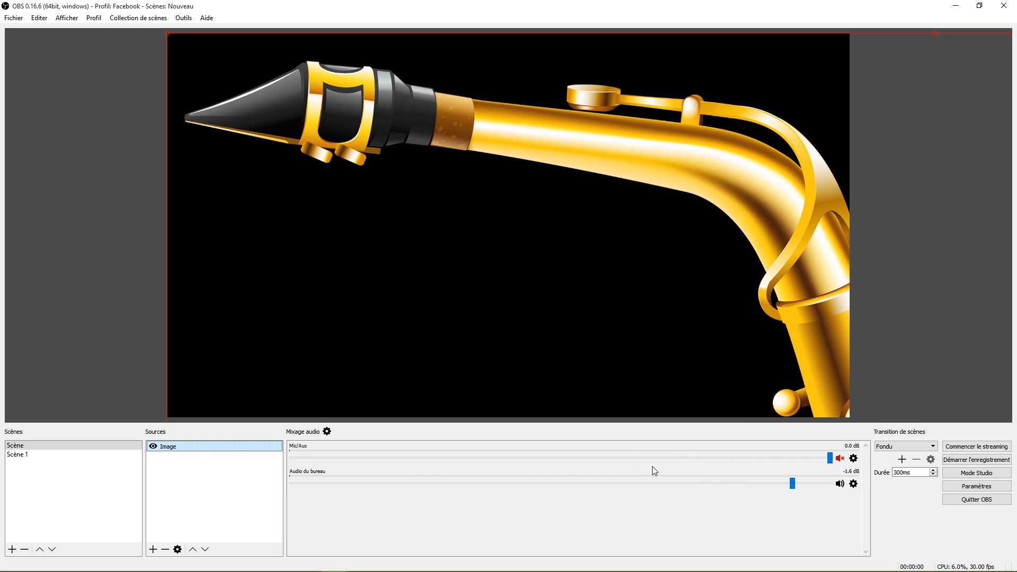
Scale the saxophone image down from its upper-left corner in the preview and open its editing options.
left_click(167, 30)
left_click(238, 82)
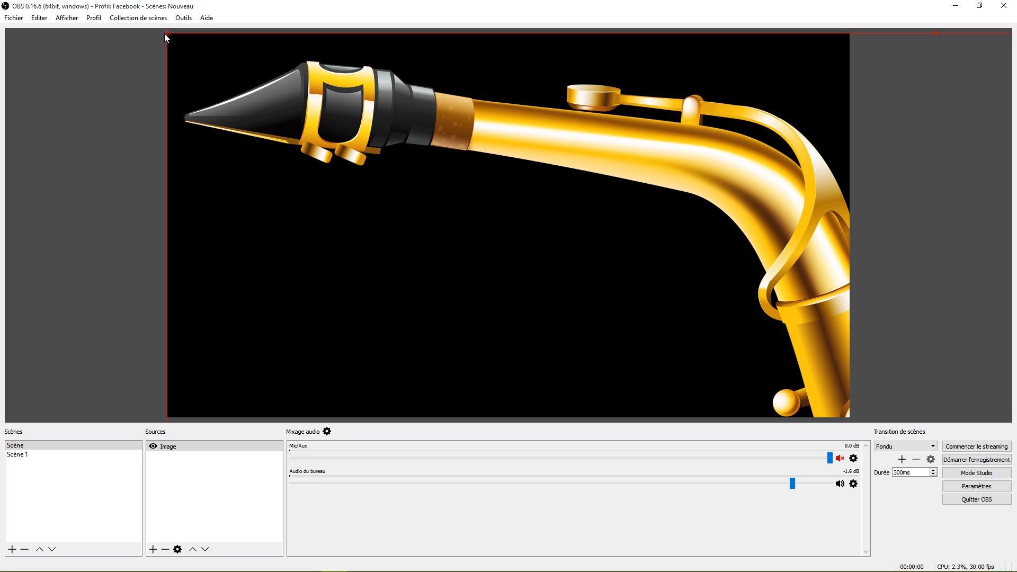
left_click_drag(176, 35, 157, 129)
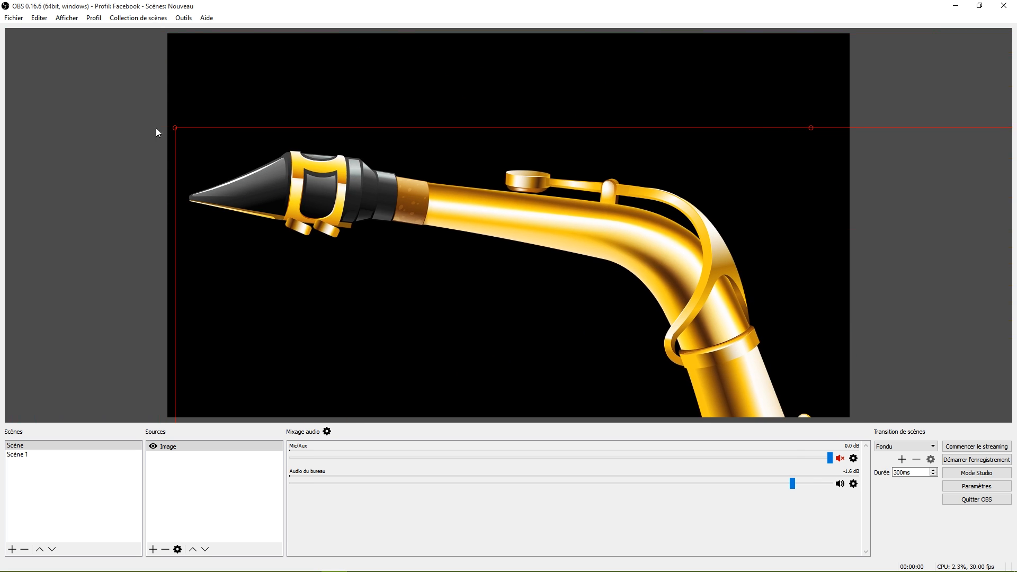
right_click(311, 203)
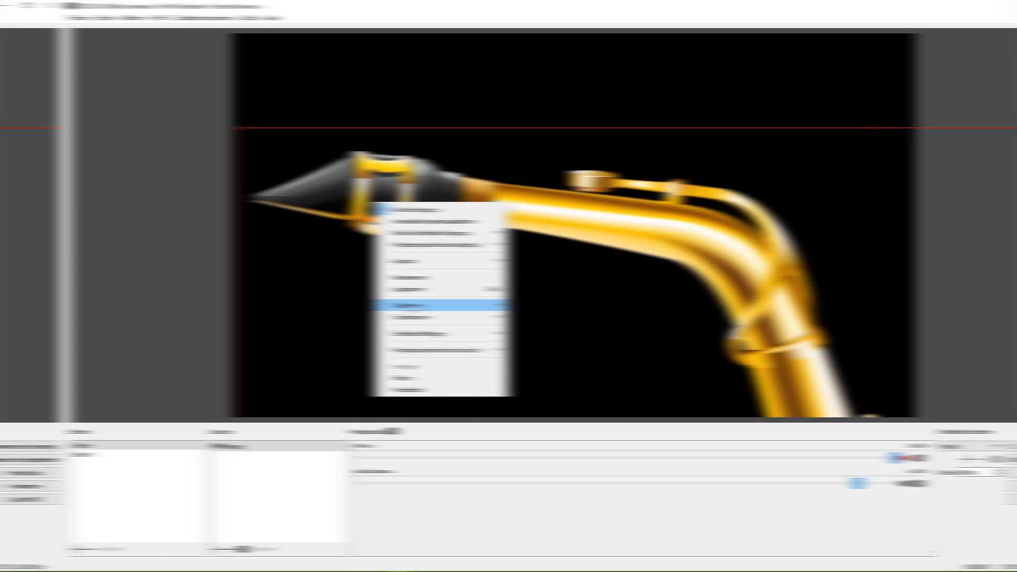
left_click(407, 305)
right_click(236, 462)
mouse_move(289, 471)
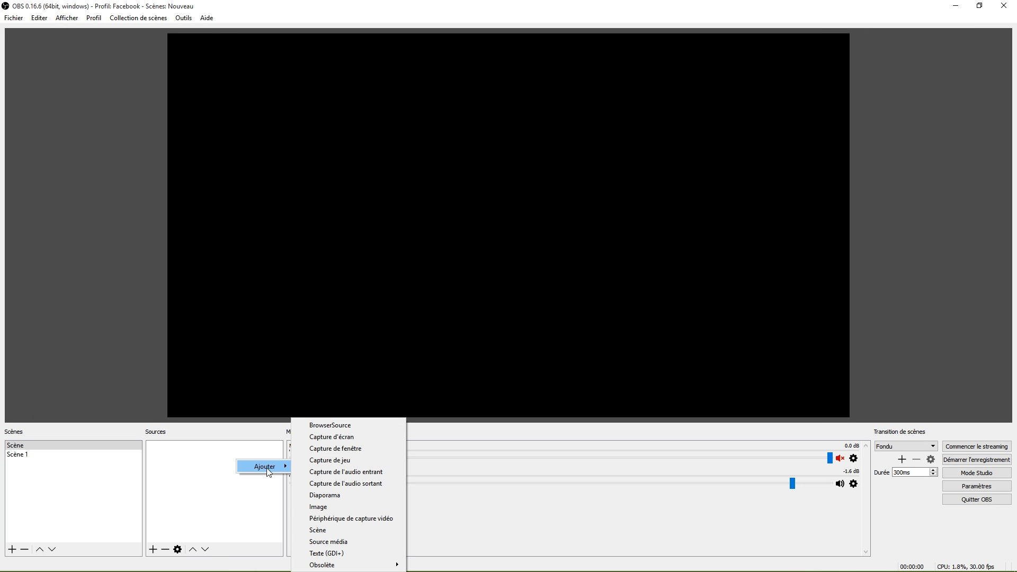
right_click(185, 446)
mouse_move(202, 452)
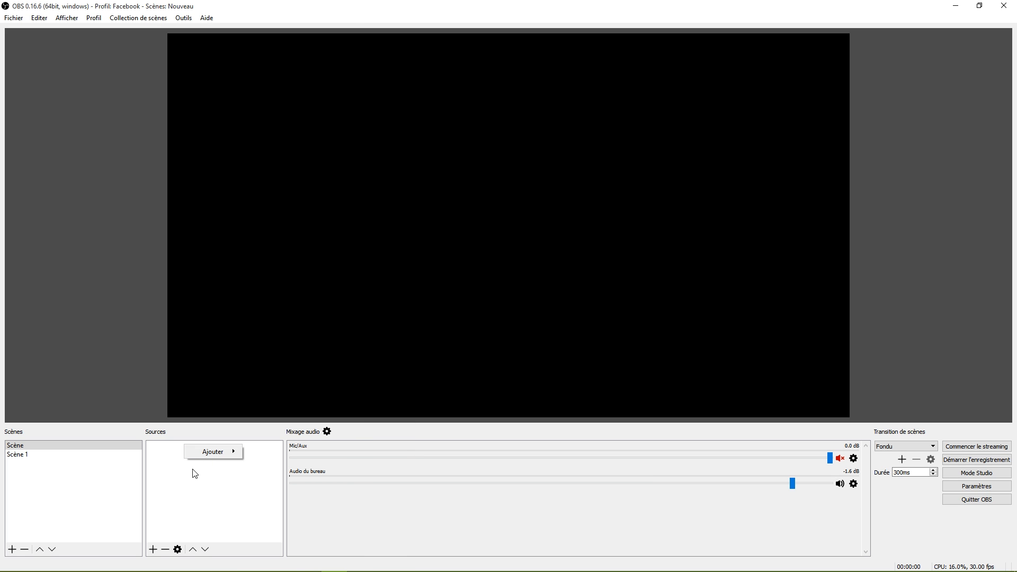
right_click(167, 465)
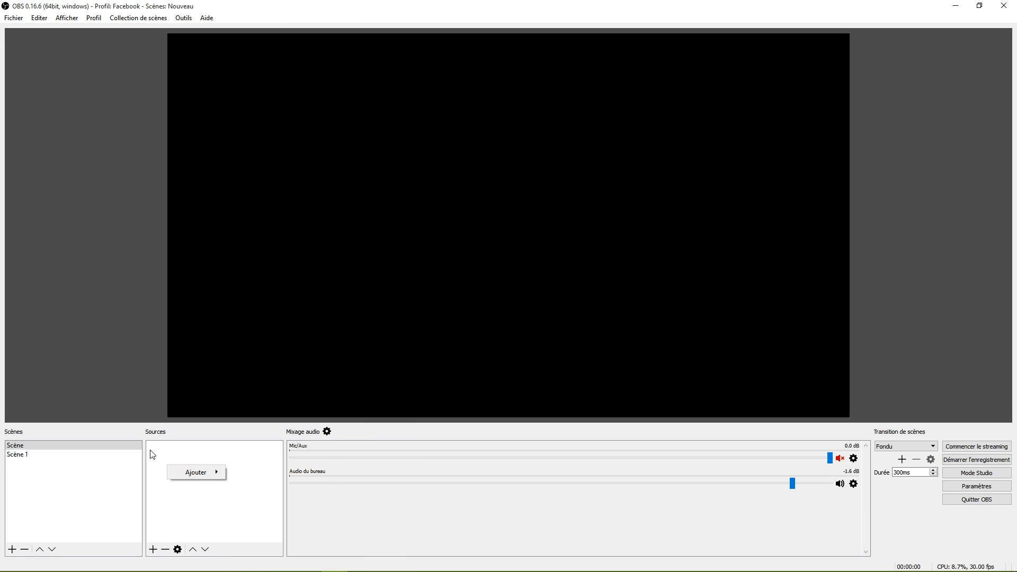
left_click(151, 454)
Add a new video capture device source with the default name to the scene.
left_click(152, 550)
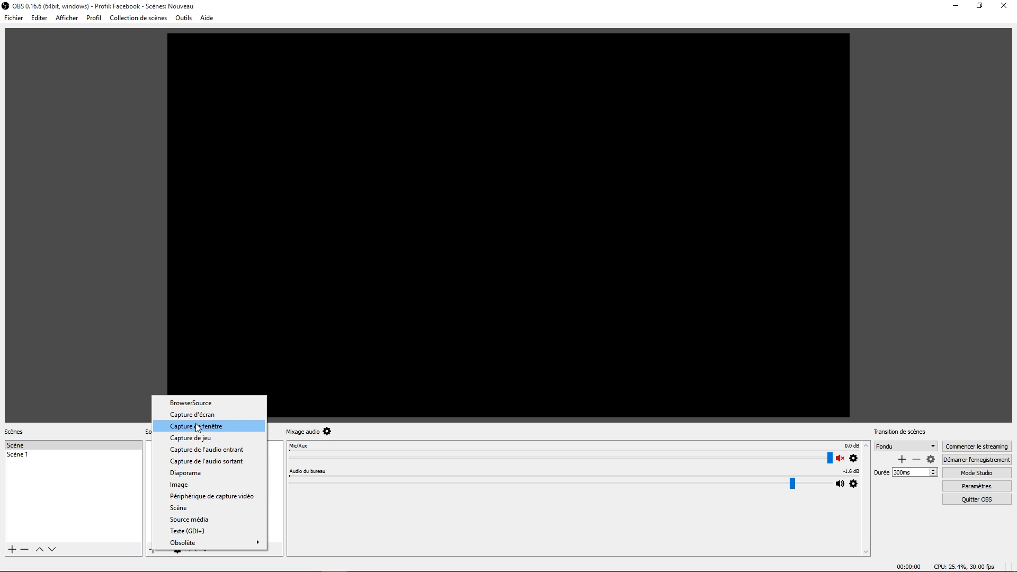
left_click(207, 496)
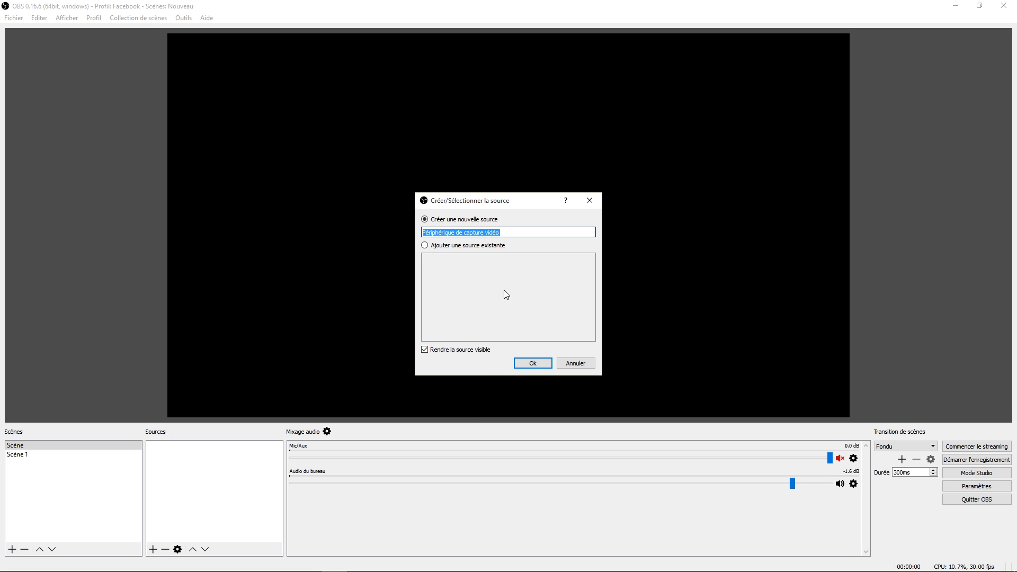
left_click(532, 363)
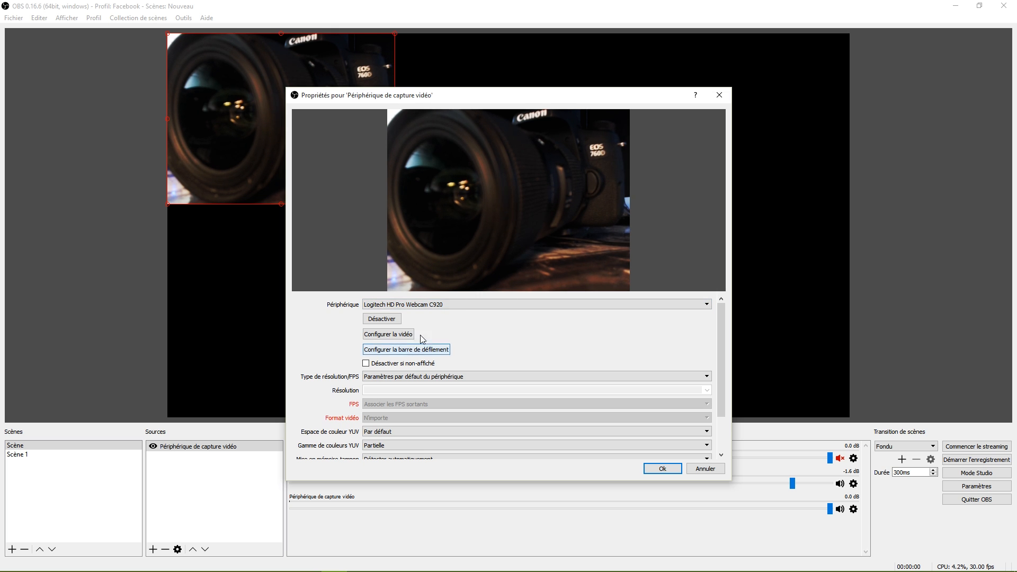
Enable RightLight in the Logitech webcam's advanced video settings and move that window clear of the camera preview.
left_click(384, 337)
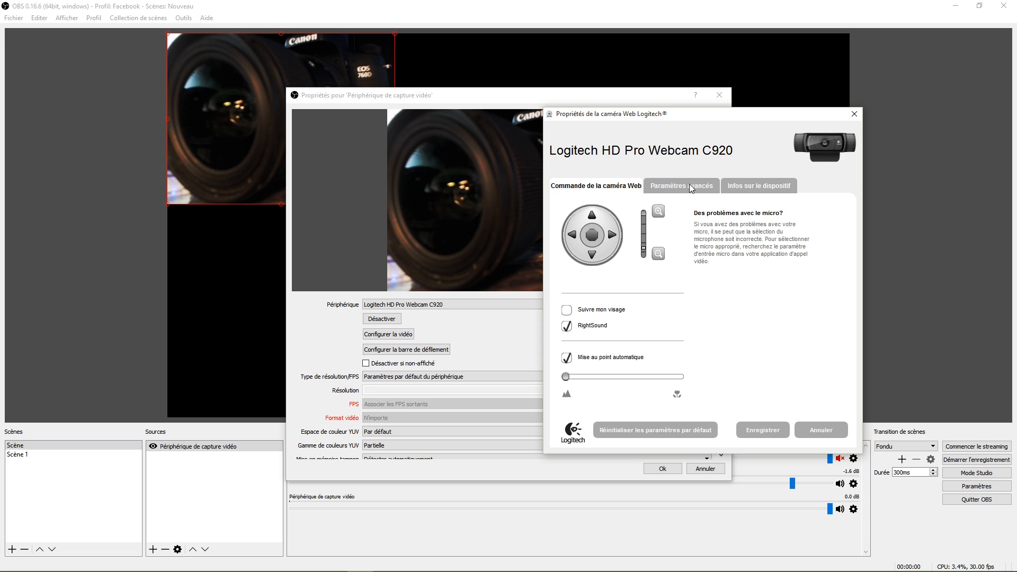
left_click(690, 190)
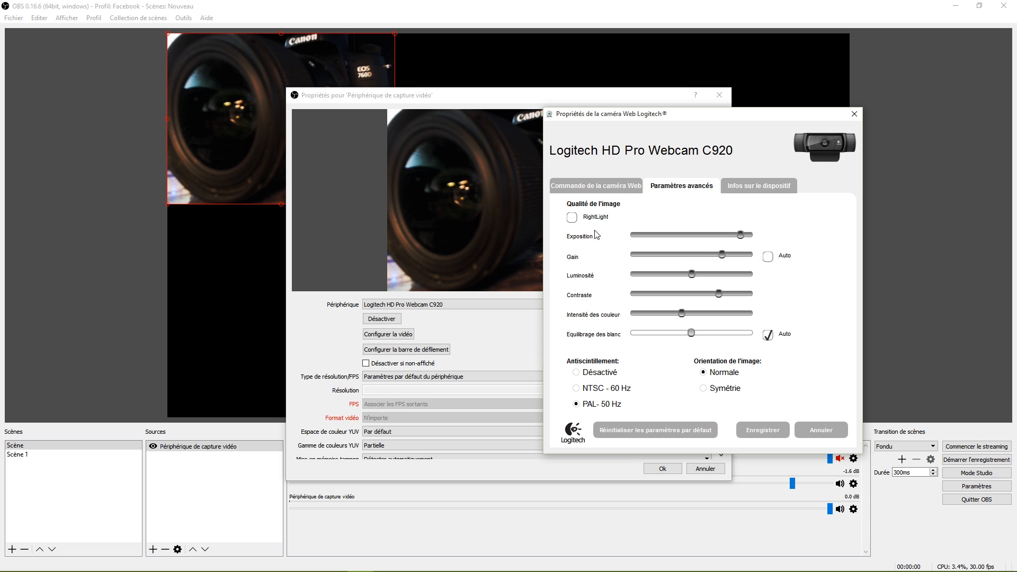
left_click(572, 217)
left_click_drag(601, 116, 717, 67)
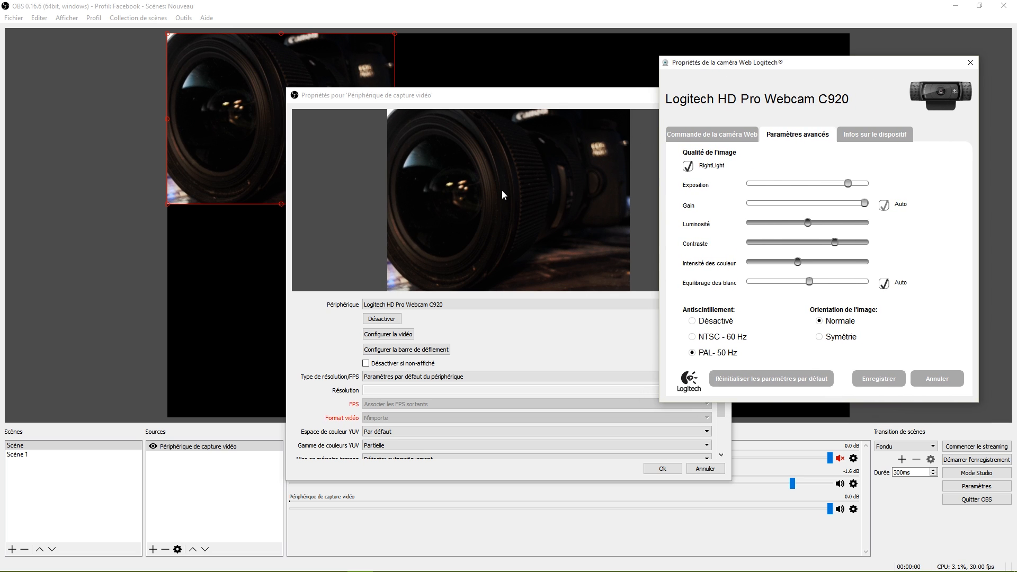
Check the webcam's device information, then adjust RightLight, automatic gain and the gain level in its advanced settings.
left_click(873, 134)
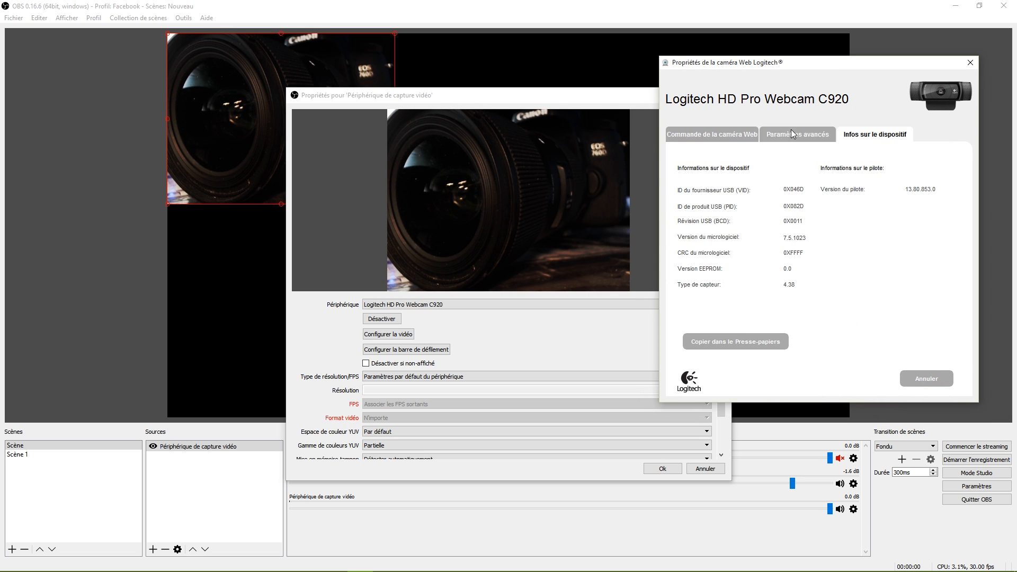
left_click(790, 131)
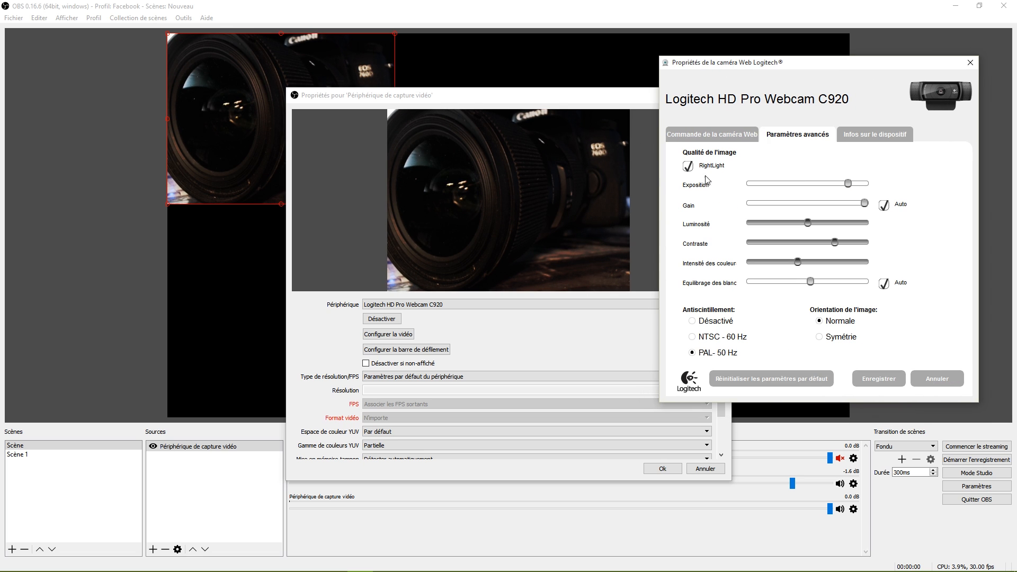
left_click(688, 167)
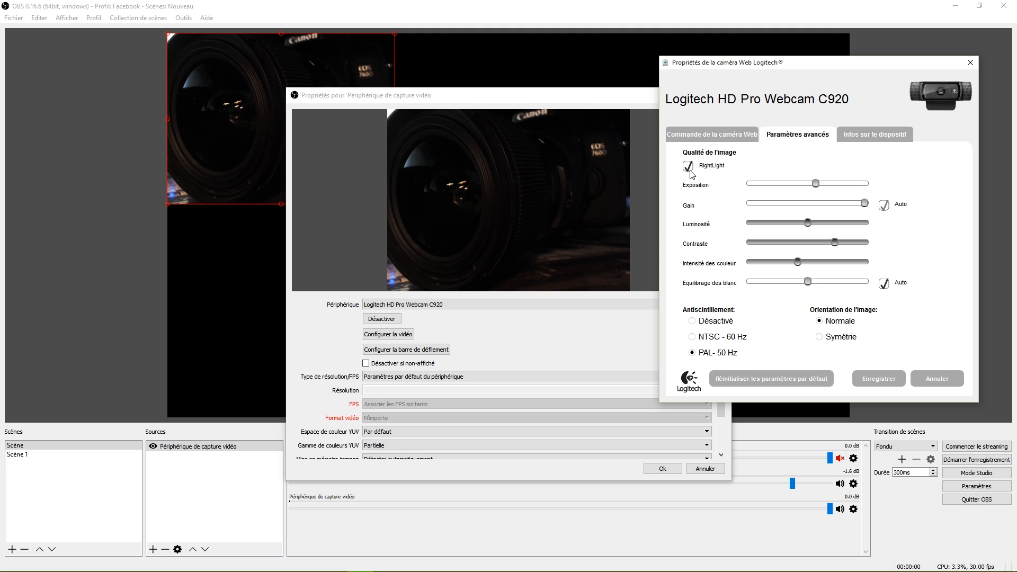
left_click(884, 205)
mouse_move(865, 203)
left_mouse_down()
mouse_move(750, 204)
mouse_move(864, 203)
mouse_move(749, 184)
mouse_move(865, 183)
left_mouse_up()
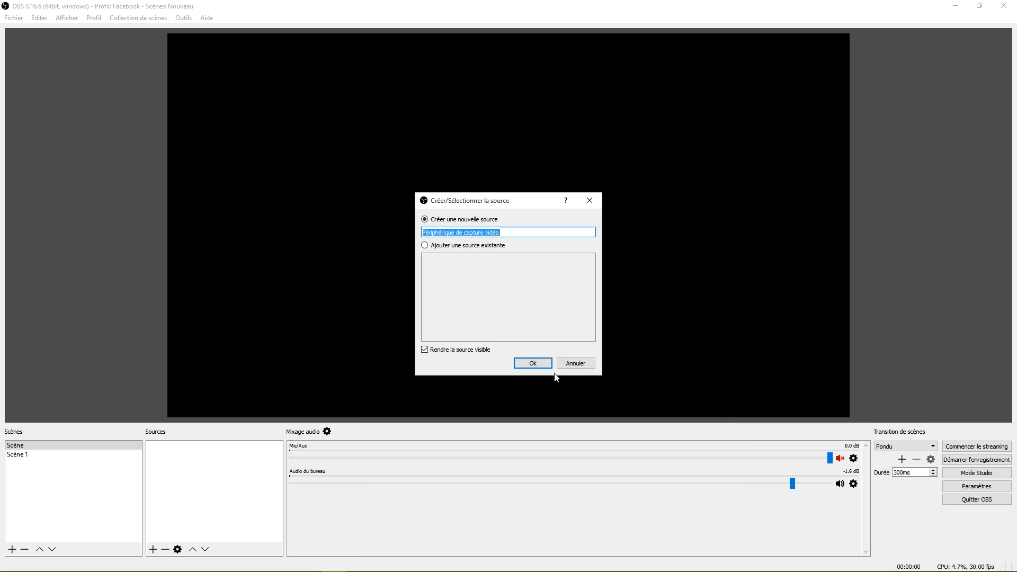
Create the video capture device source with its default properties, then shrink the webcam picture and move it toward the middle of the canvas.
left_click(531, 364)
left_click(662, 469)
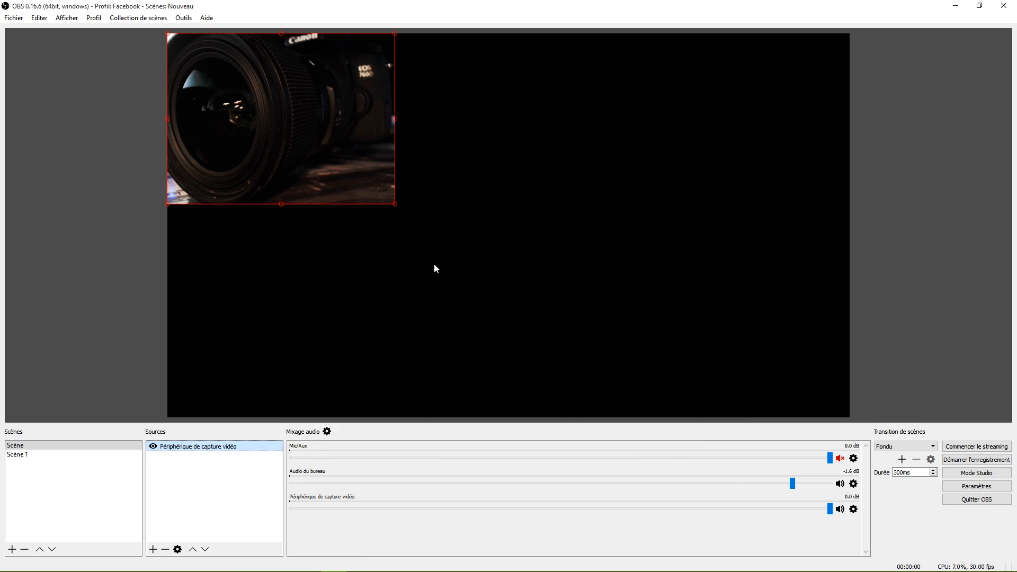
left_click_drag(394, 204, 313, 155)
left_click_drag(205, 70, 461, 189)
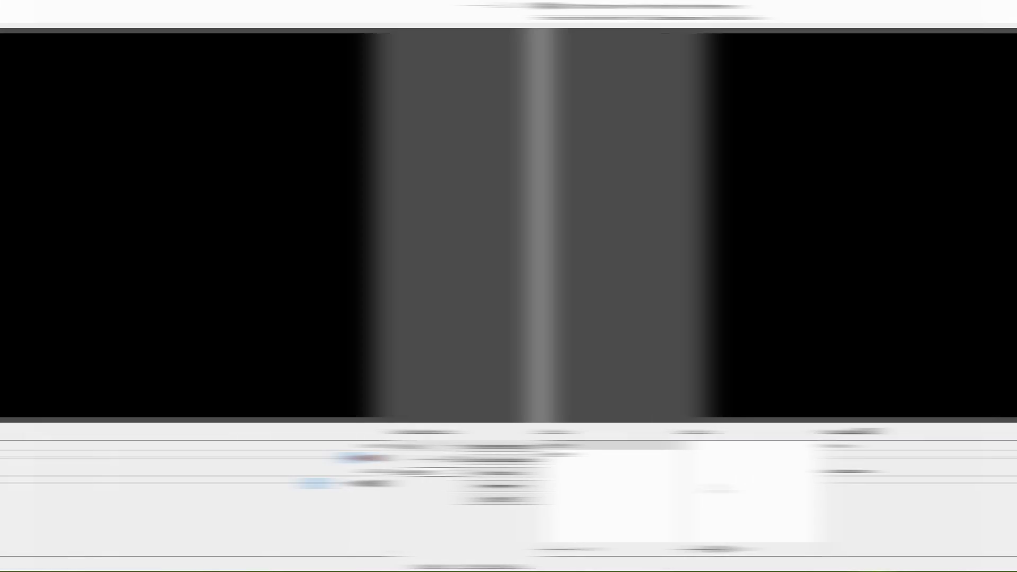
right_click(178, 486)
mouse_move(196, 501)
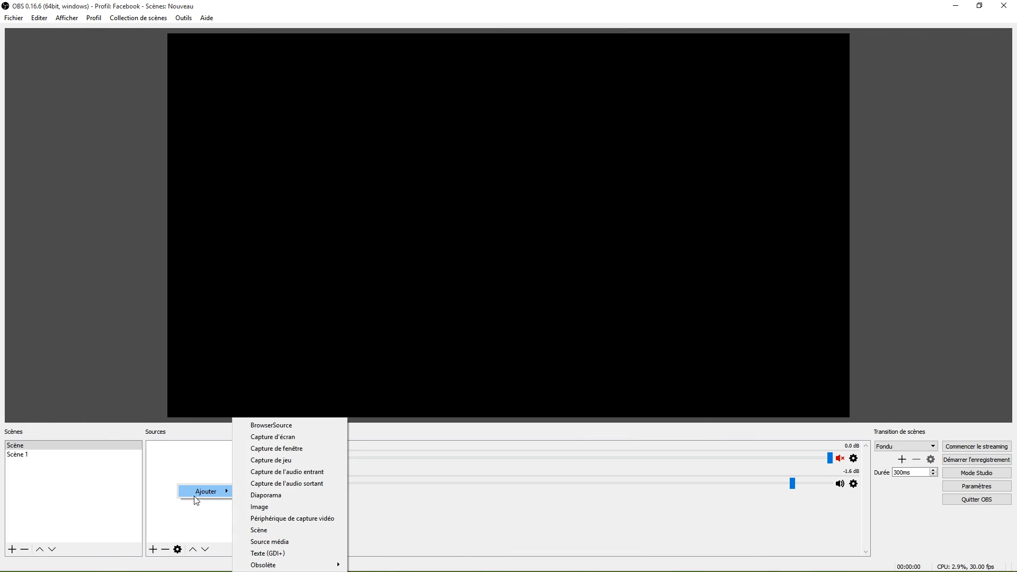
left_click(157, 490)
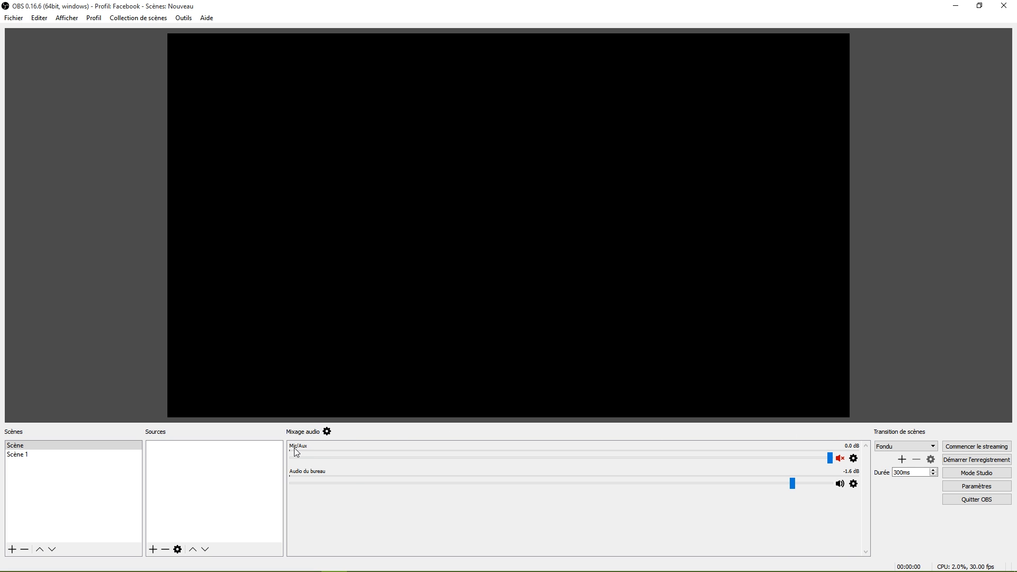
Unmute and re-mute the Mic/Aux channel, then lower the desktop audio volume to about -27.4 dB.
left_click(840, 458)
left_click(839, 458)
left_click_drag(819, 481, 772, 488)
left_click_drag(767, 483, 511, 501)
left_click_drag(324, 494, 531, 496)
Choose Fondu as the transition between scenes.
left_click(58, 472)
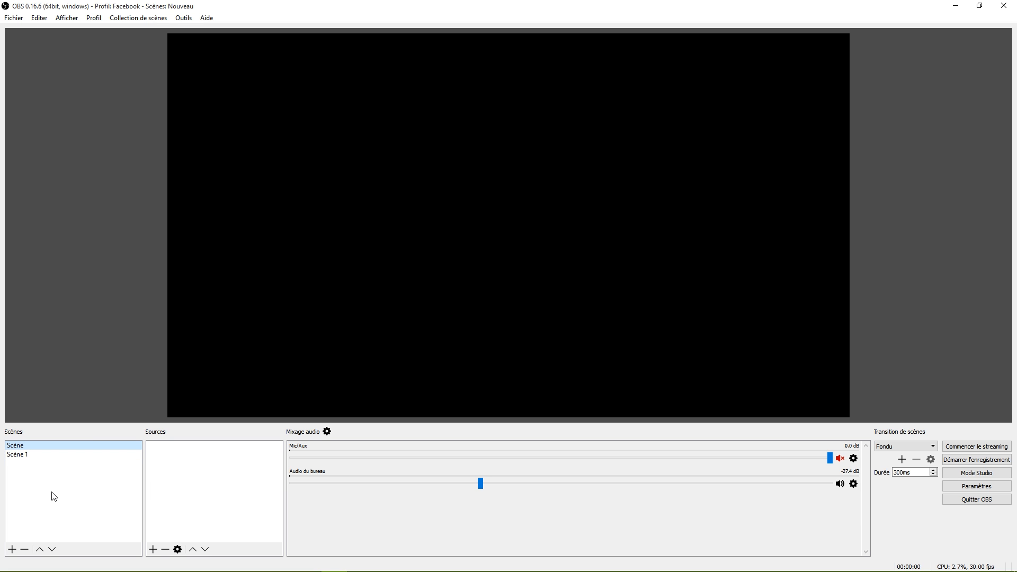
left_click(893, 446)
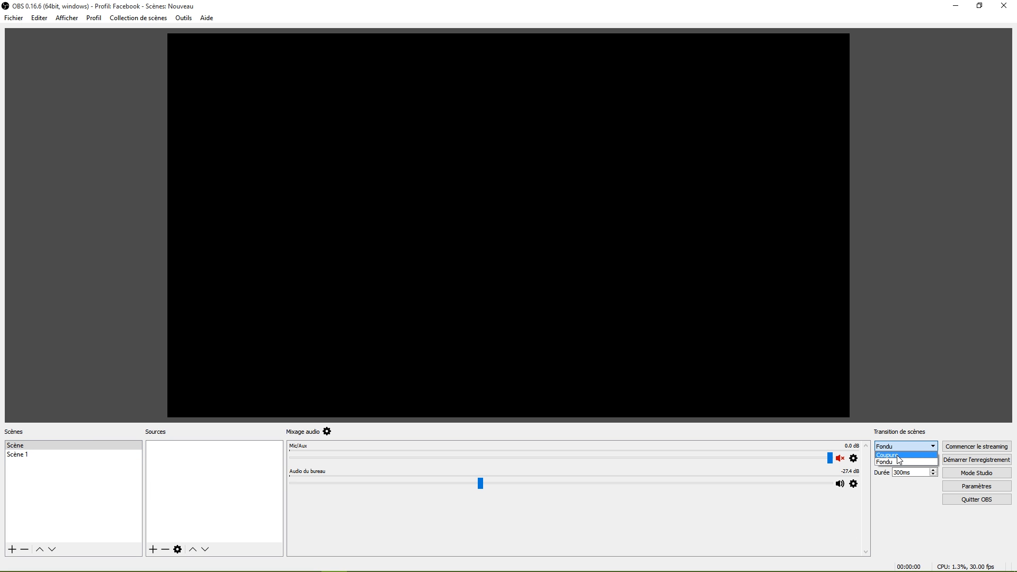
left_click(898, 463)
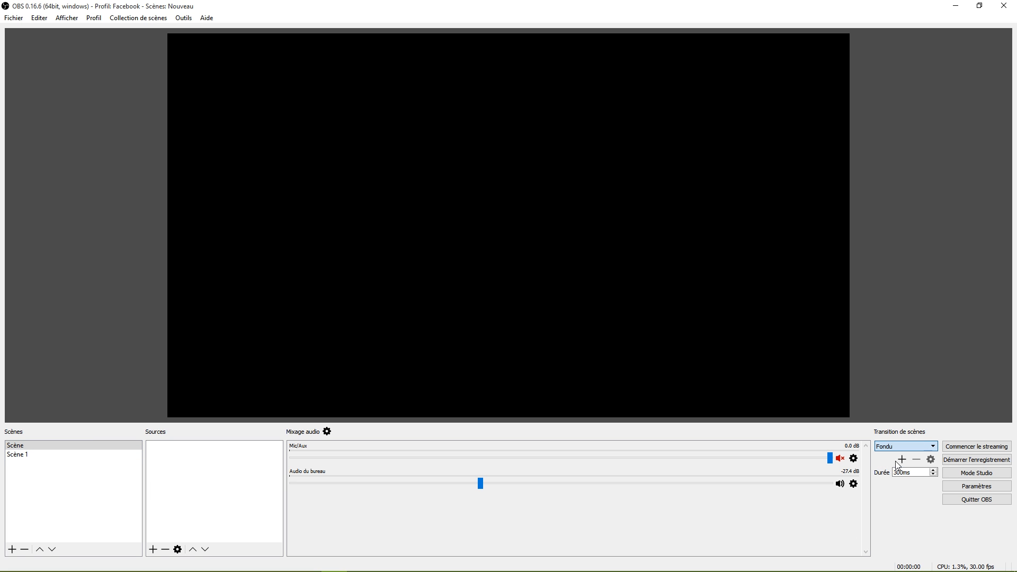
Add a new window capture source with the default name to Scène, dismissing its properties without choosing a window.
left_click(74, 447)
right_click(197, 469)
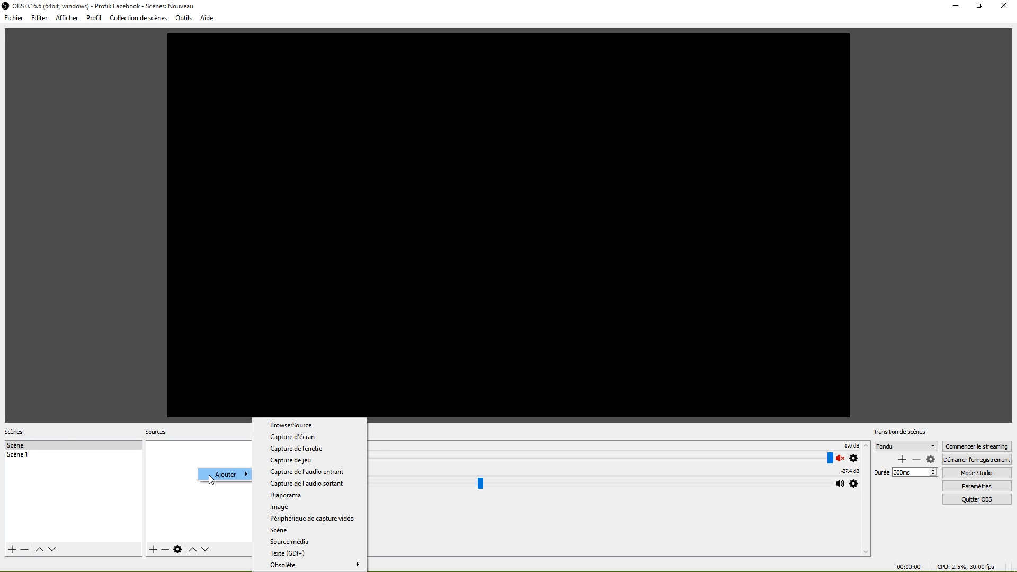
mouse_move(225, 475)
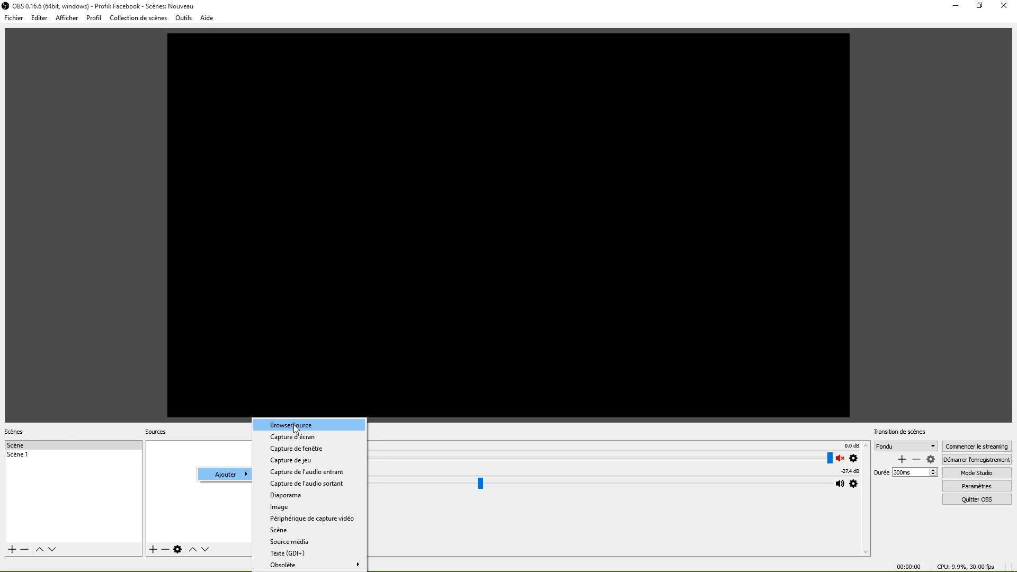
left_click(295, 449)
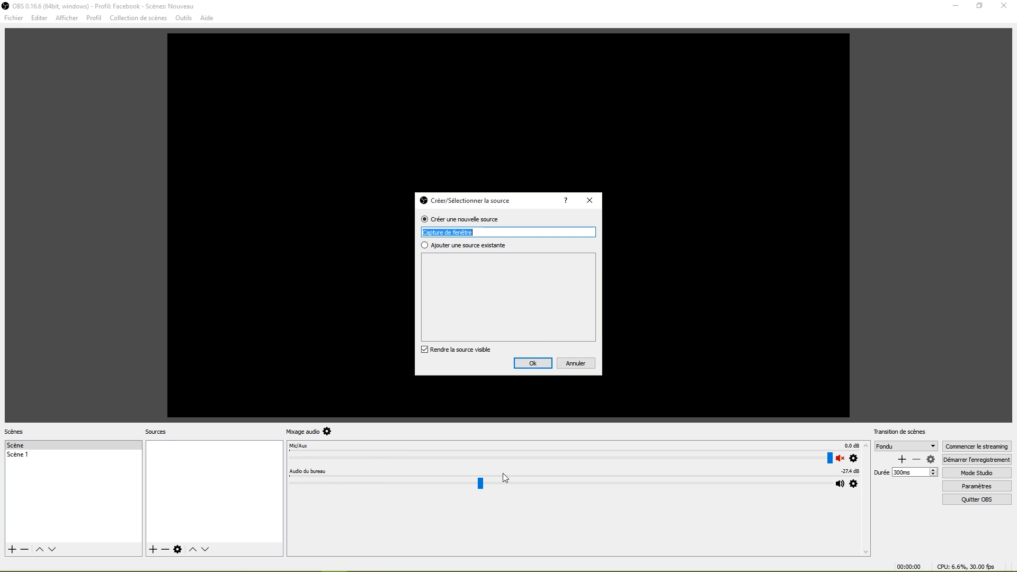
left_click(533, 363)
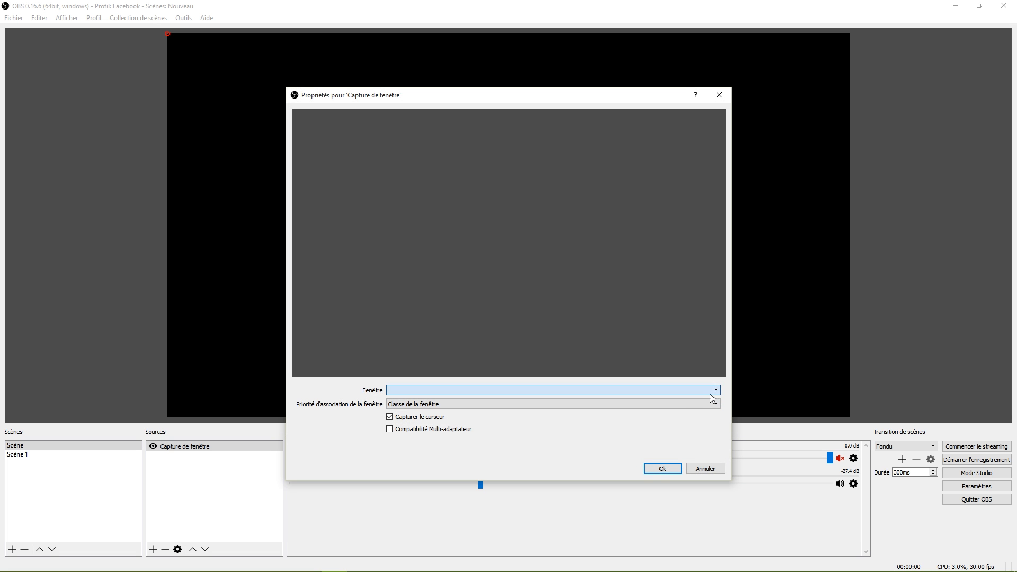
left_click(705, 468)
Delete the window capture source from Scène and confirm its removal.
right_click(229, 479)
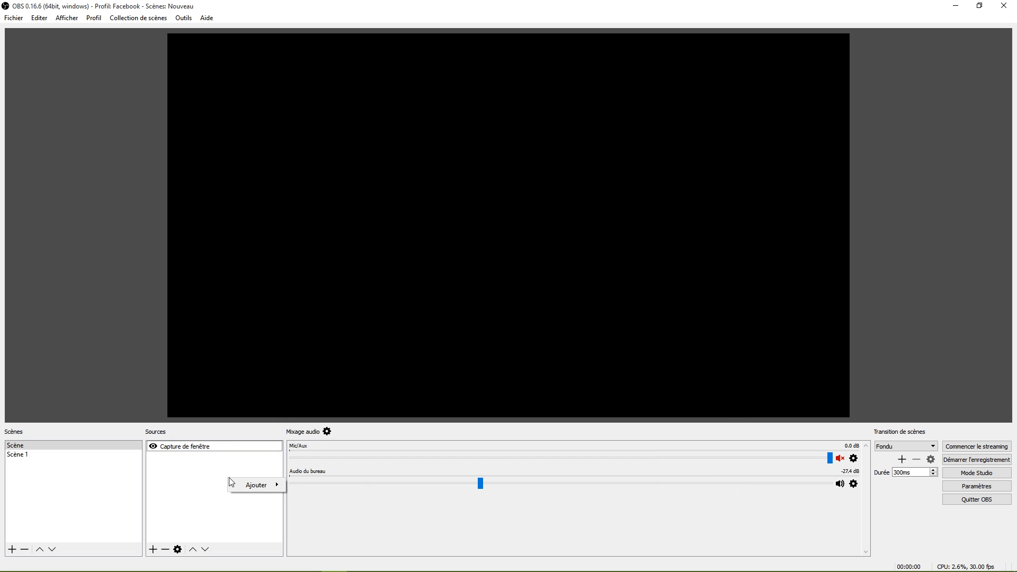
left_click(235, 448)
key("Delete")
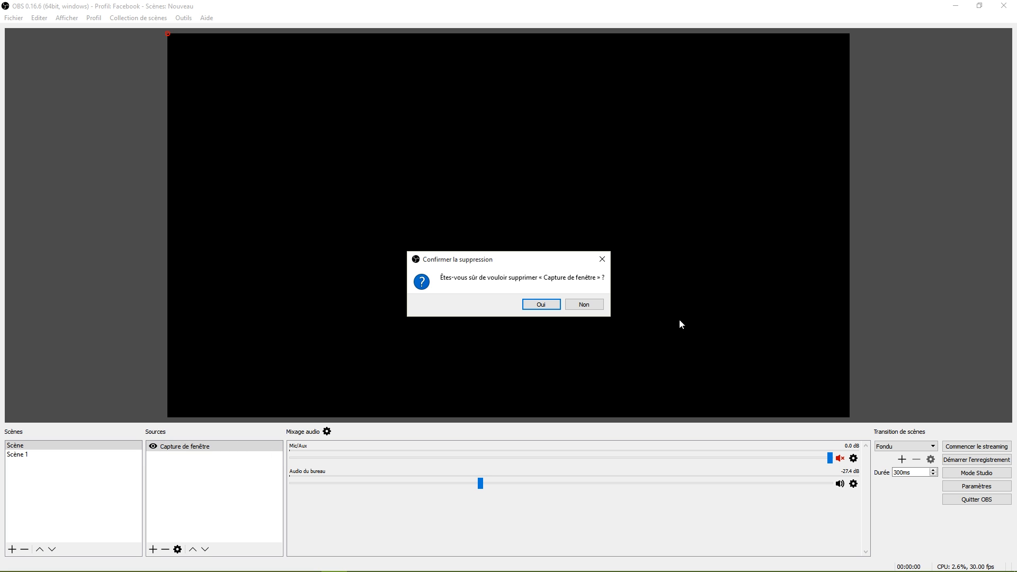
left_click(541, 305)
Add a new image source with the default name to Scène.
right_click(208, 483)
mouse_move(259, 491)
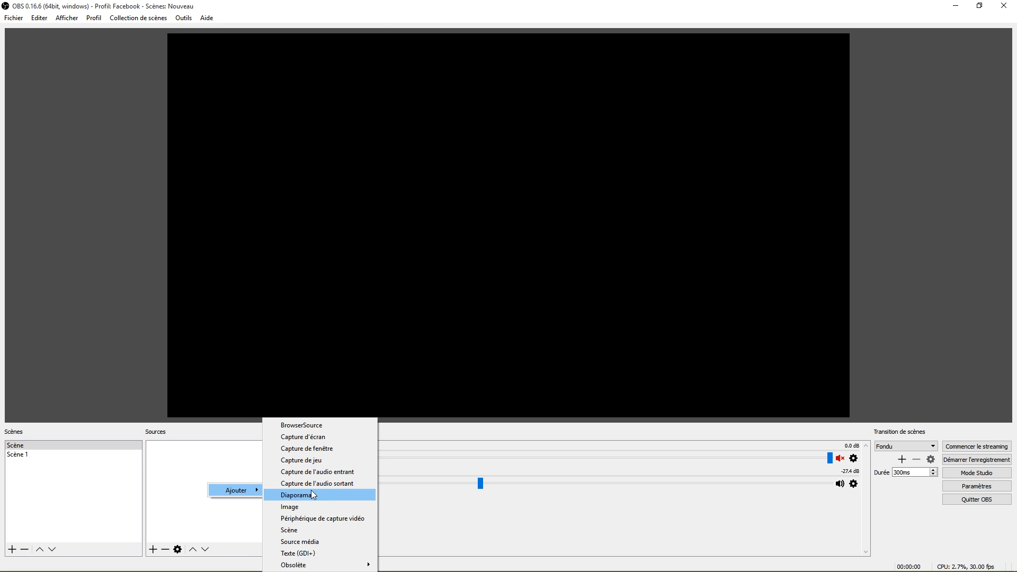
left_click(314, 506)
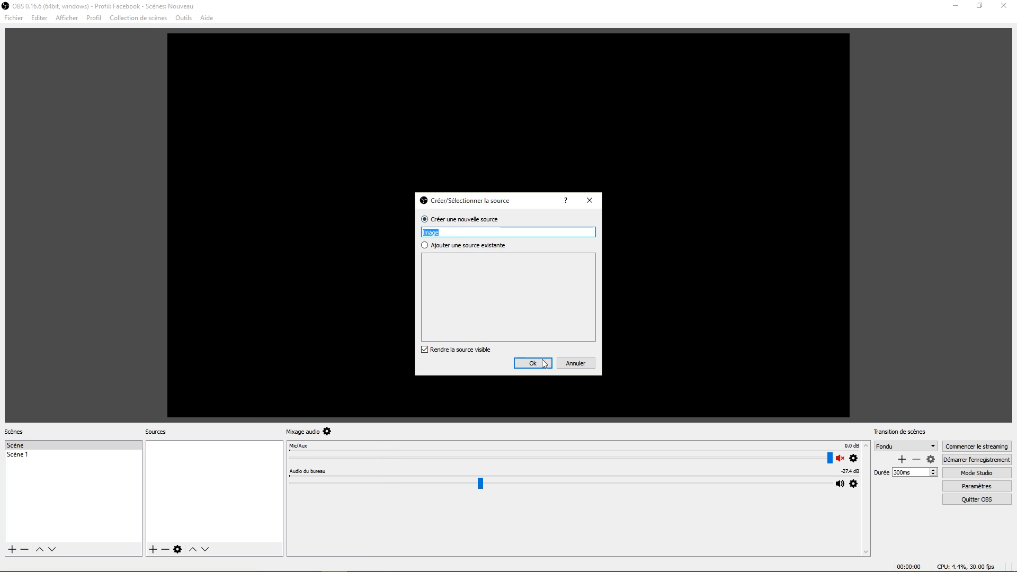
left_click(544, 363)
Load Sans titre-1.jpg from the Images folder as the image source's file and accept its properties.
left_click(693, 392)
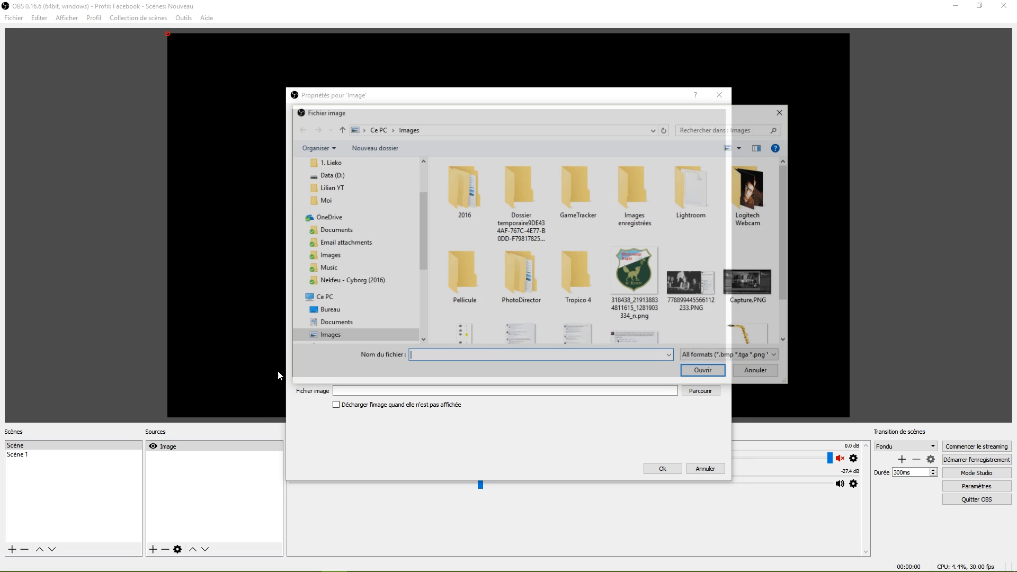
scroll(671, 269, "down", 1)
scroll(671, 269, "up", 1)
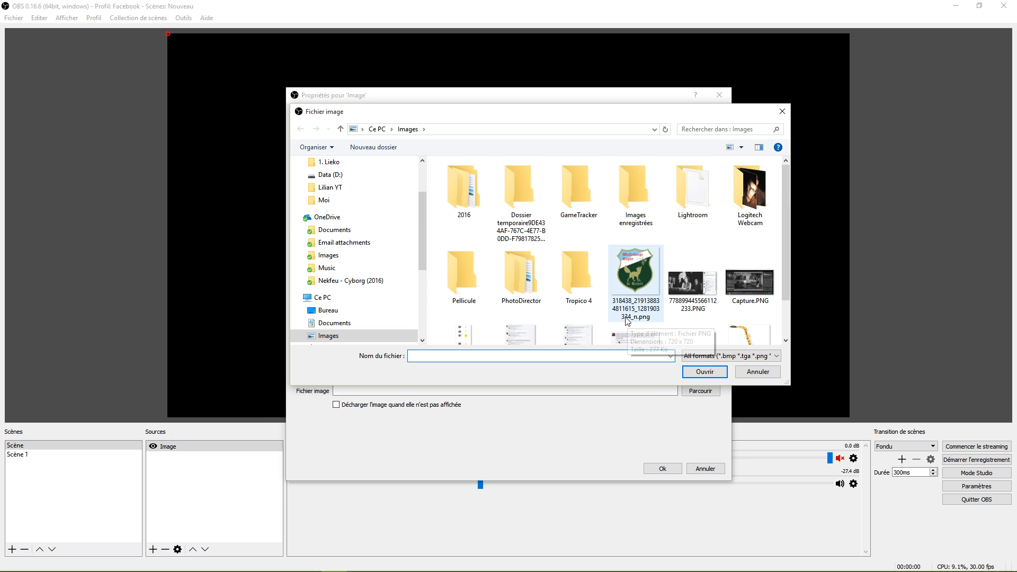
scroll(675, 295, "down", 1)
double_click(707, 286)
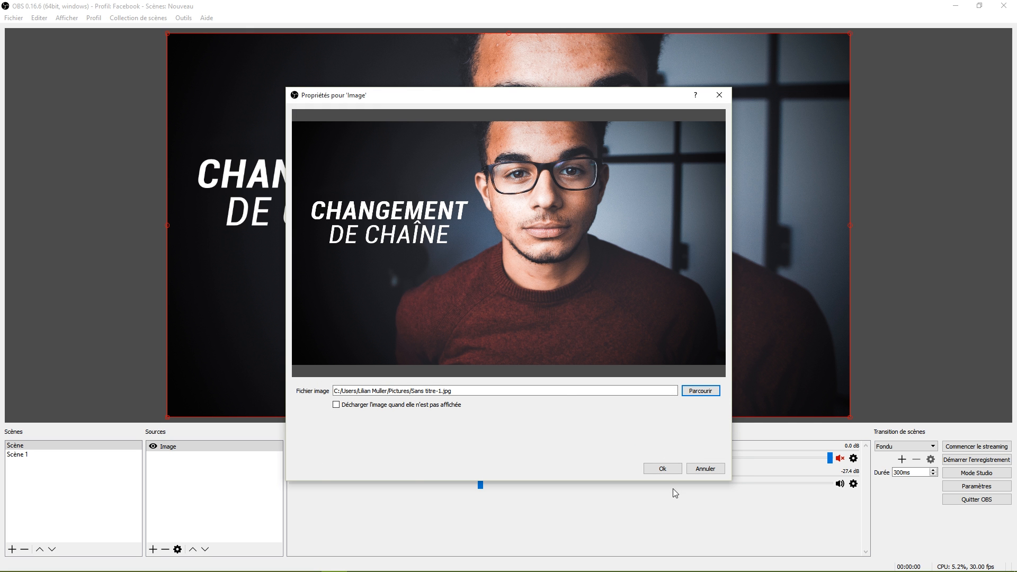
left_click(660, 469)
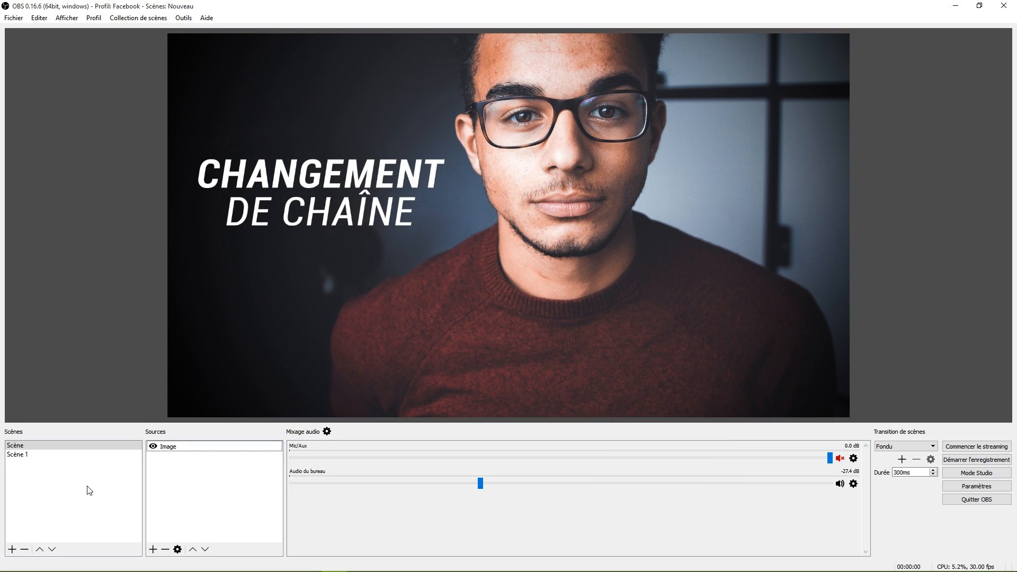
Add a new screen capture source with the default name to Scène 1, capturing Écran 0 with the cursor.
left_click(50, 455)
right_click(206, 492)
mouse_move(226, 500)
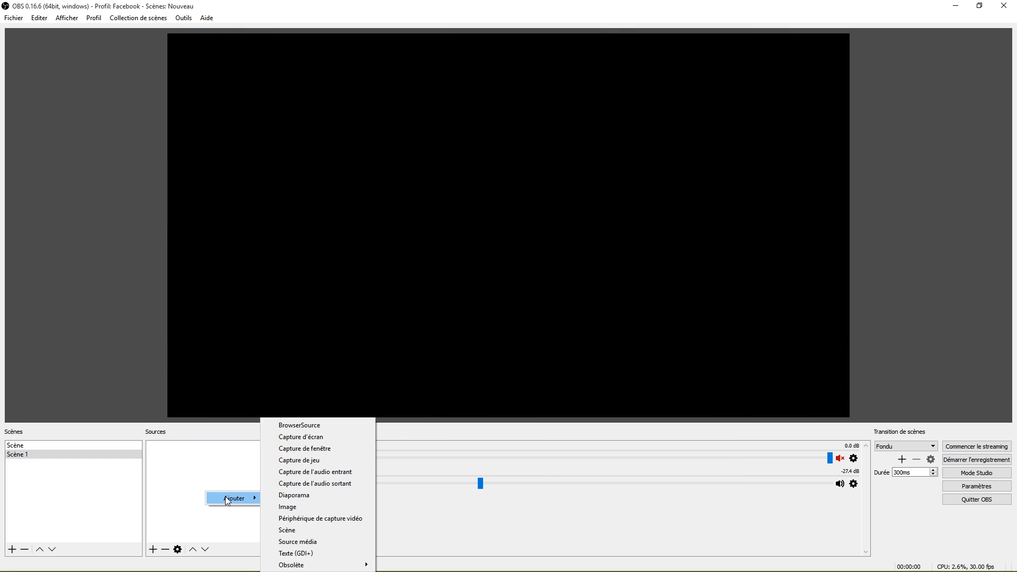
left_click(317, 436)
left_click(528, 364)
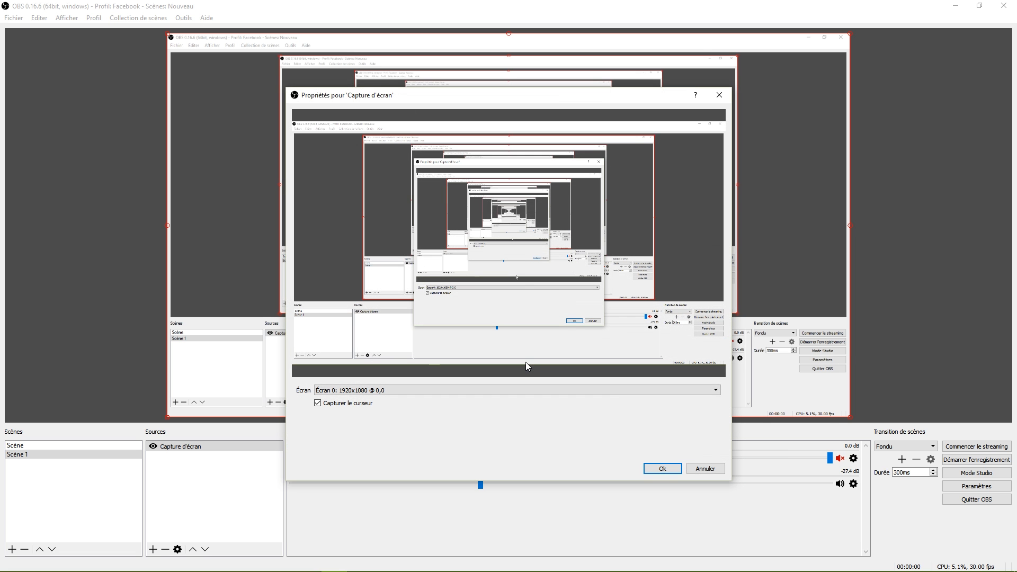
left_click(661, 468)
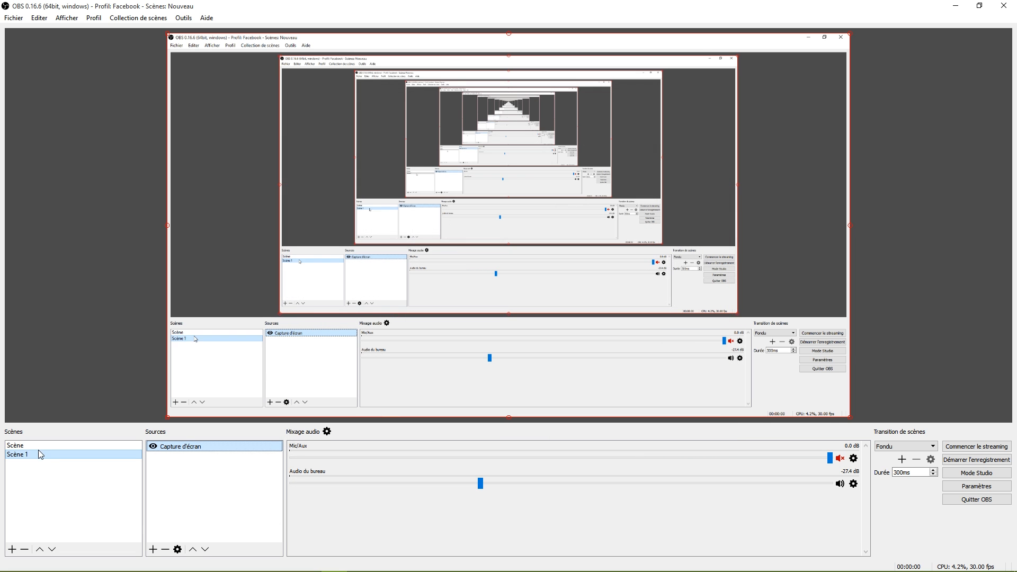
Switch back and forth between Scène and Scène 1 to preview the fade transition, ending on Scène 1.
left_click(33, 446)
left_click(158, 489)
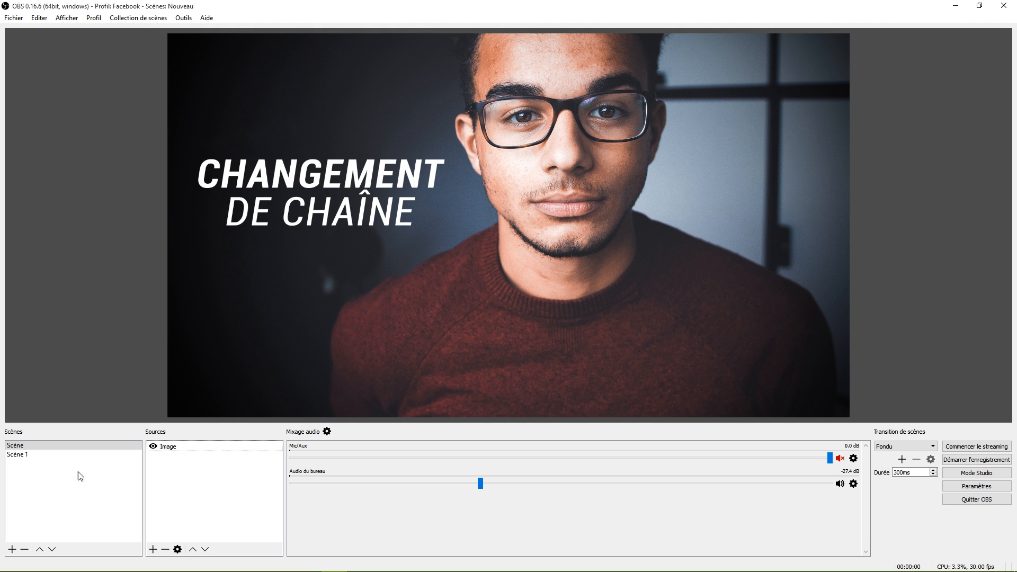
left_click(26, 457)
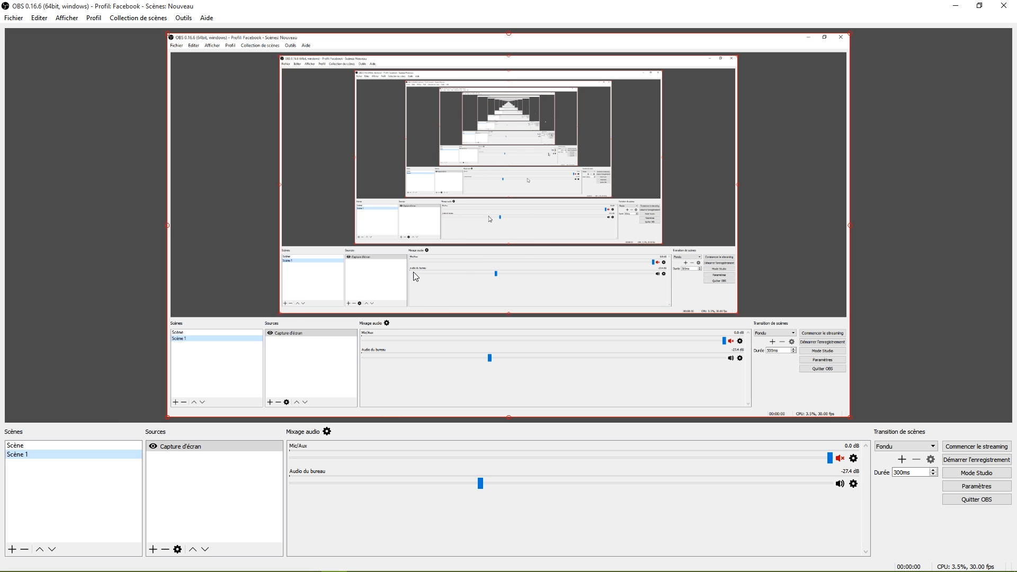
left_click(25, 445)
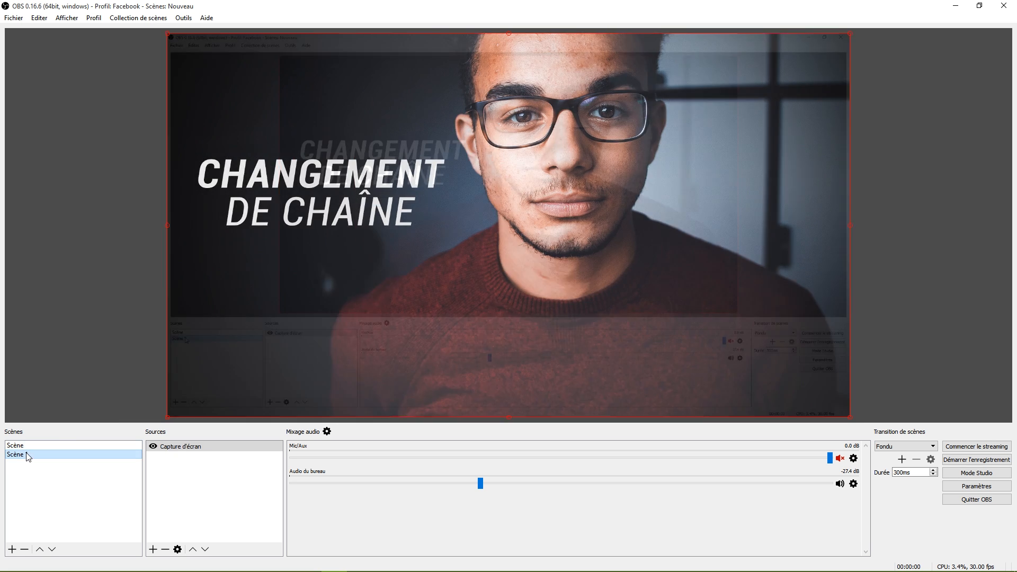
left_click(26, 455)
left_click(26, 446)
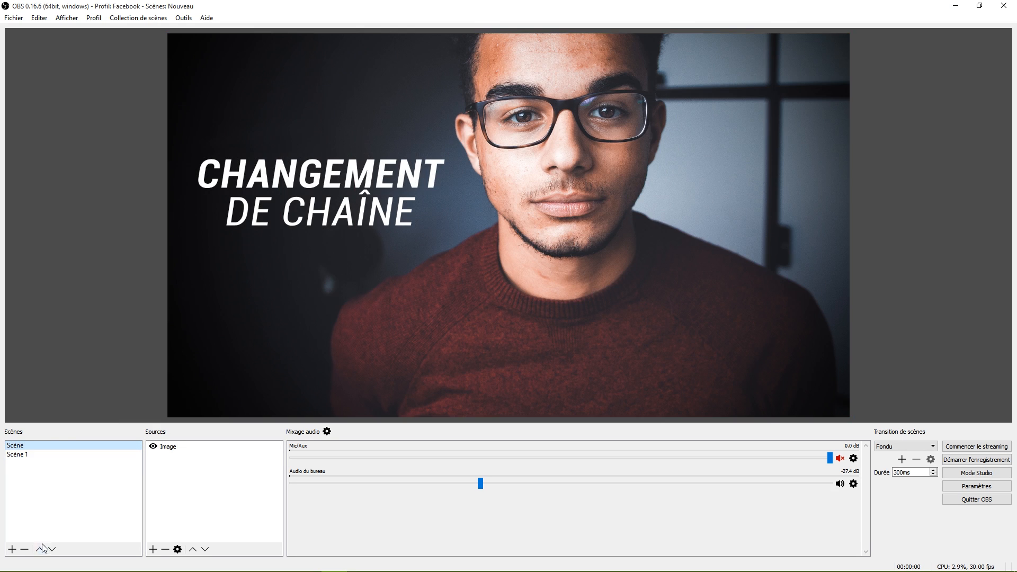
left_click(26, 455)
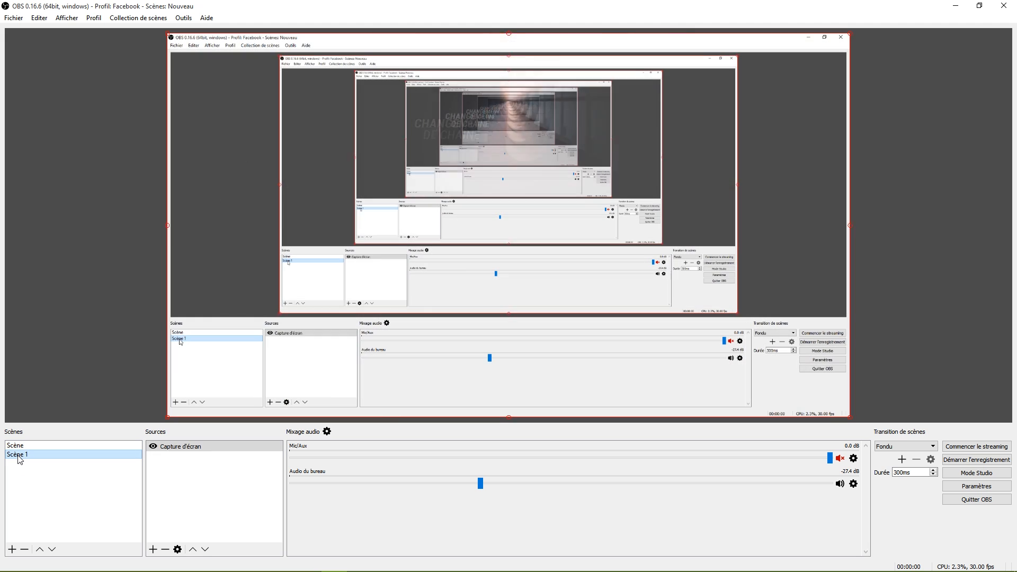
Examine the hotkey settings available for streaming, scenes and audio channels, then close the settings without changes.
left_click(94, 19)
left_click(943, 499)
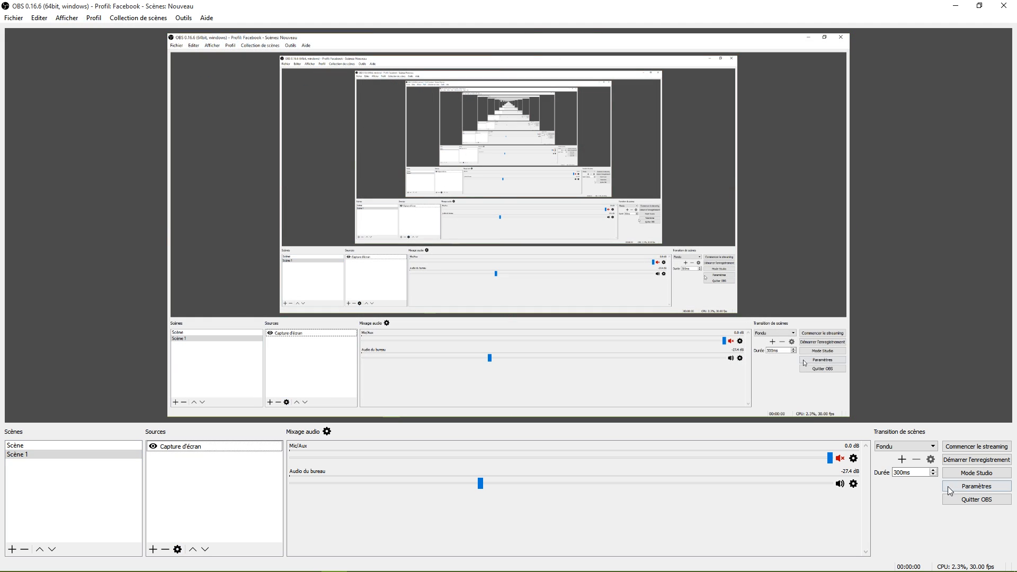
left_click(976, 485)
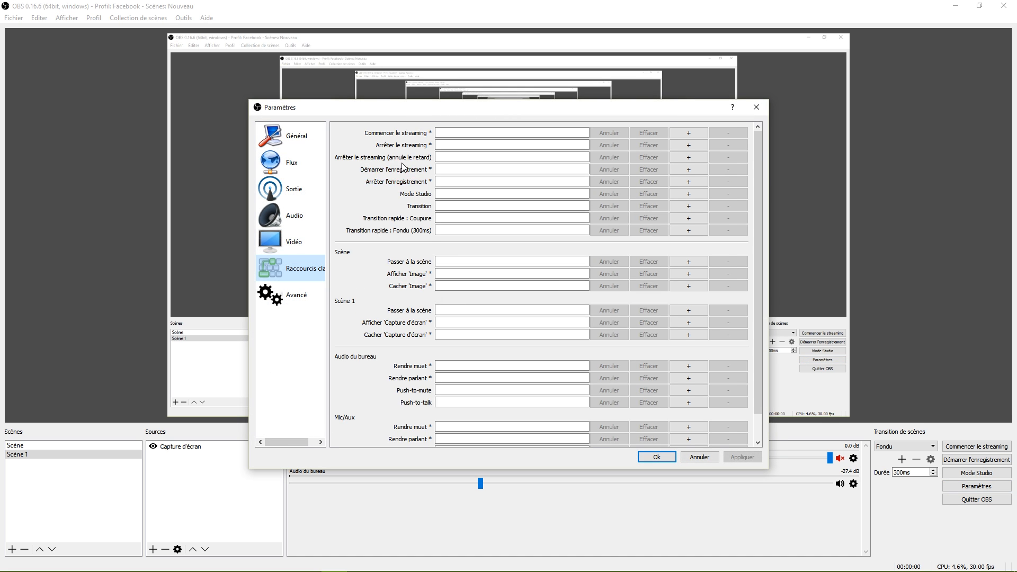
scroll(424, 254, "down", 1)
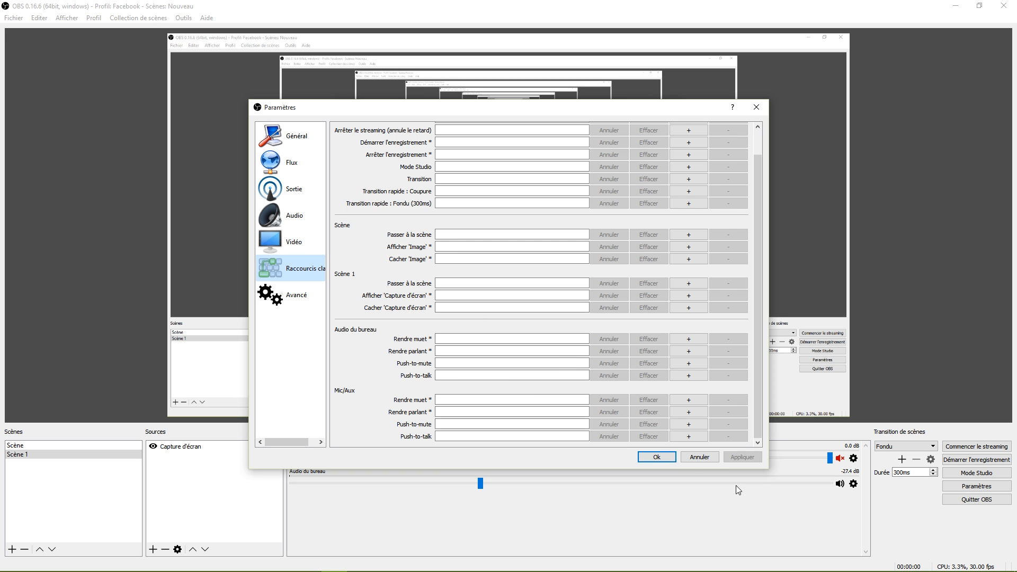
left_click(686, 458)
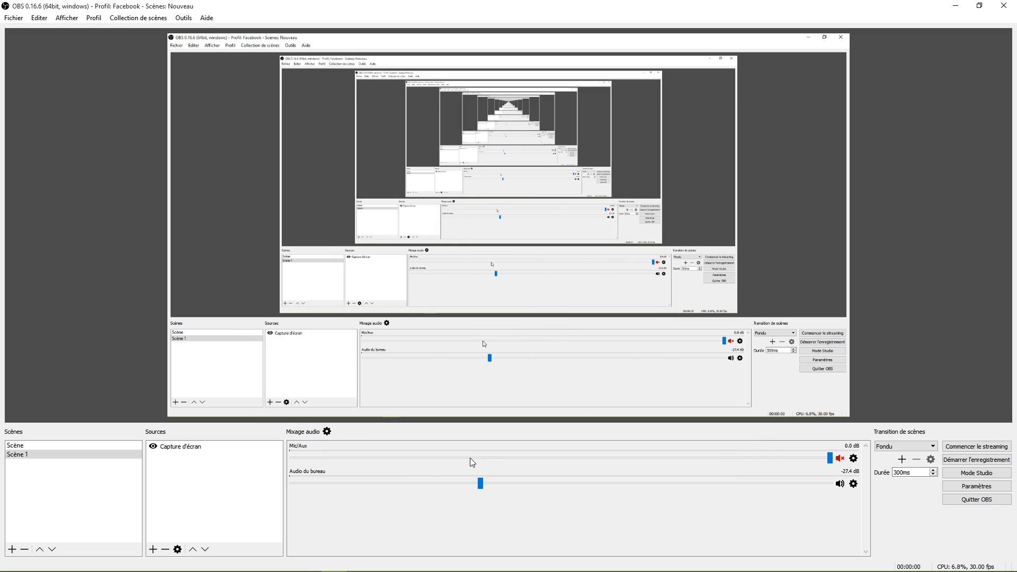
Look at the Mic/Aux channel's properties and close them without changes.
left_click(853, 459)
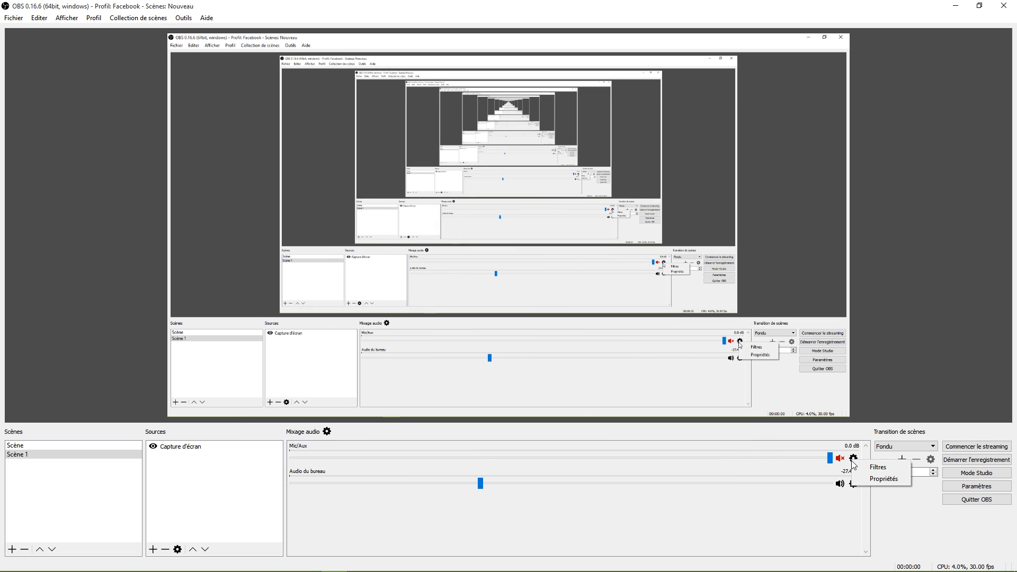
left_click(879, 482)
left_click(705, 468)
In the hotkey settings, try the numeric keypad period as the Mic/Aux Rendre muet shortcut, then clear it.
left_click(976, 485)
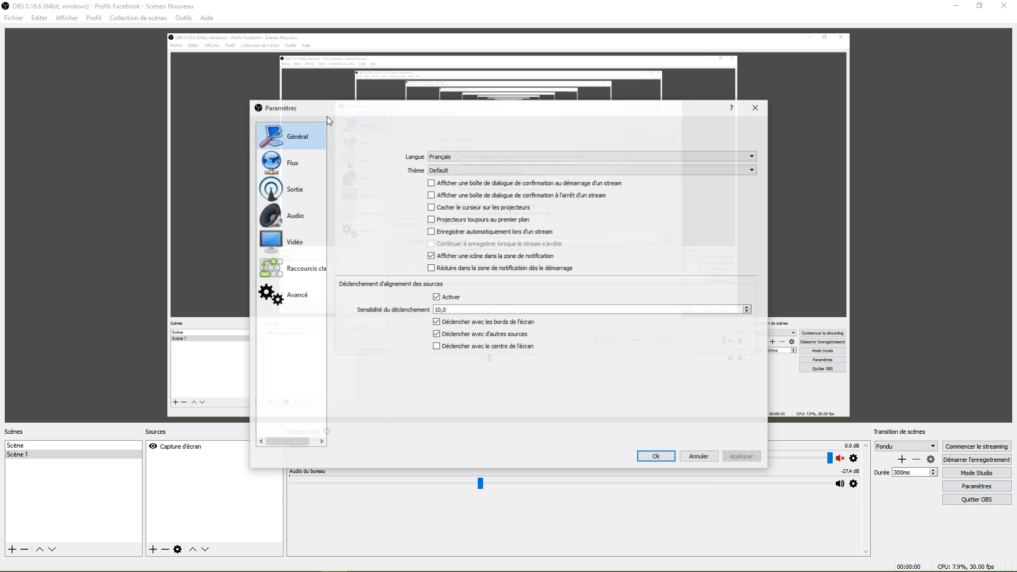
left_click(292, 268)
scroll(618, 279, "down", 1)
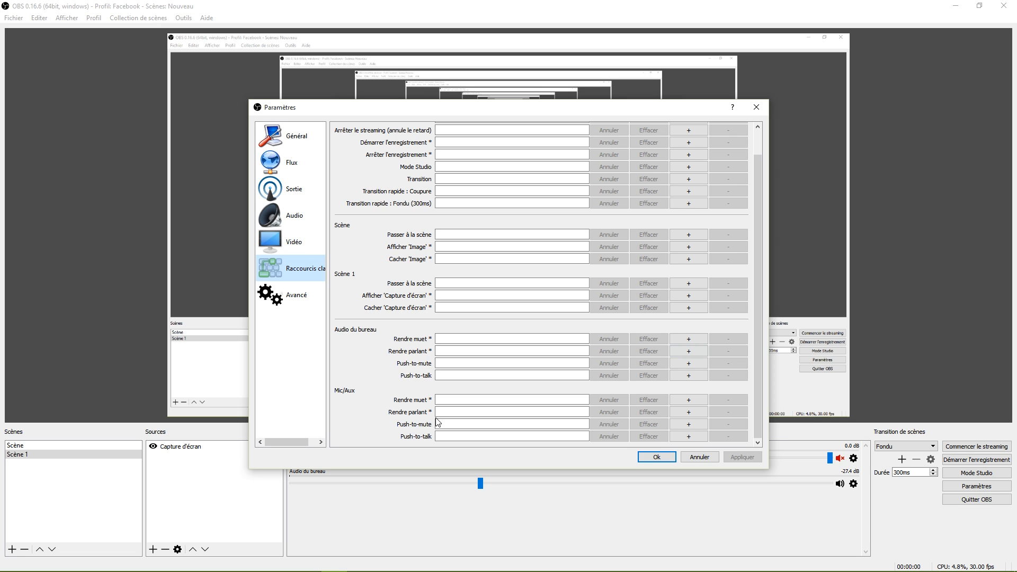
left_click(447, 400)
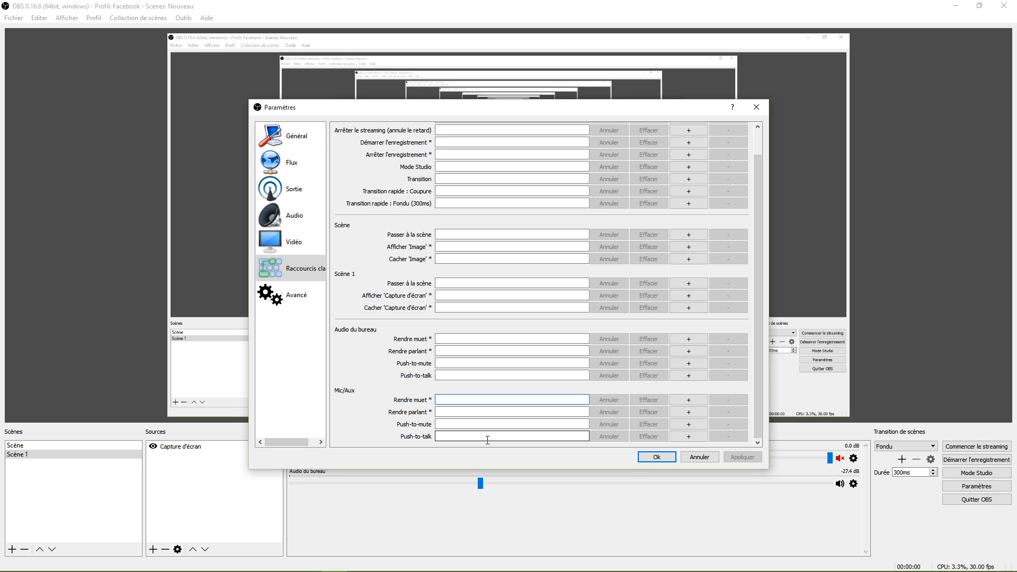
key("KP_Decimal")
left_click(472, 411)
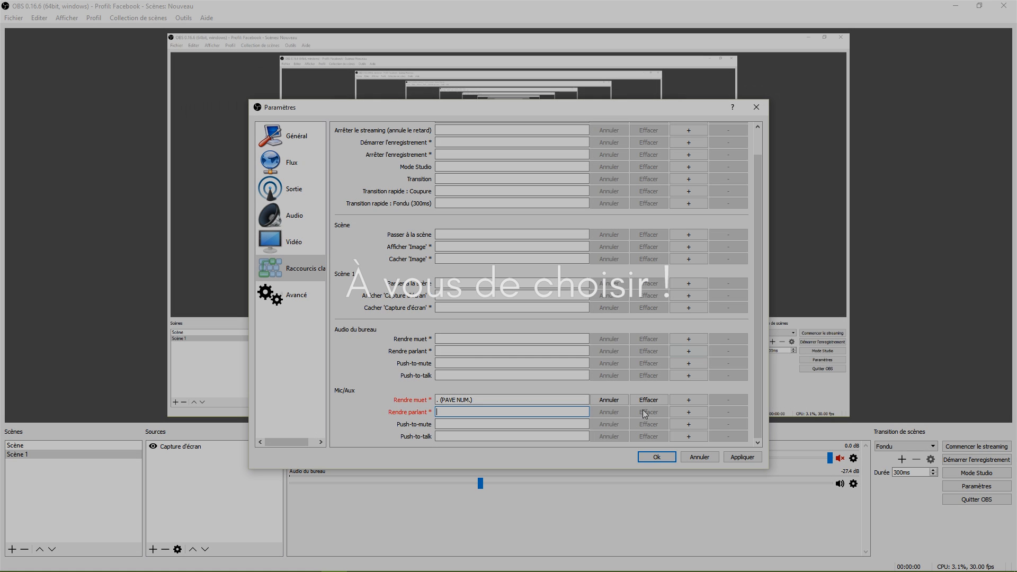
left_click(749, 481)
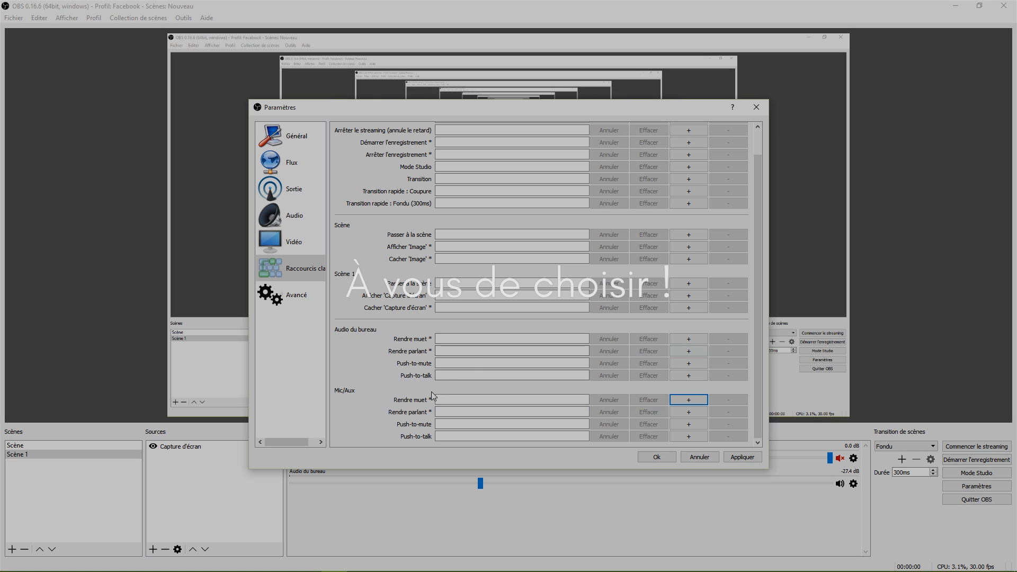
Accept and close the hotkey settings.
left_click(454, 362)
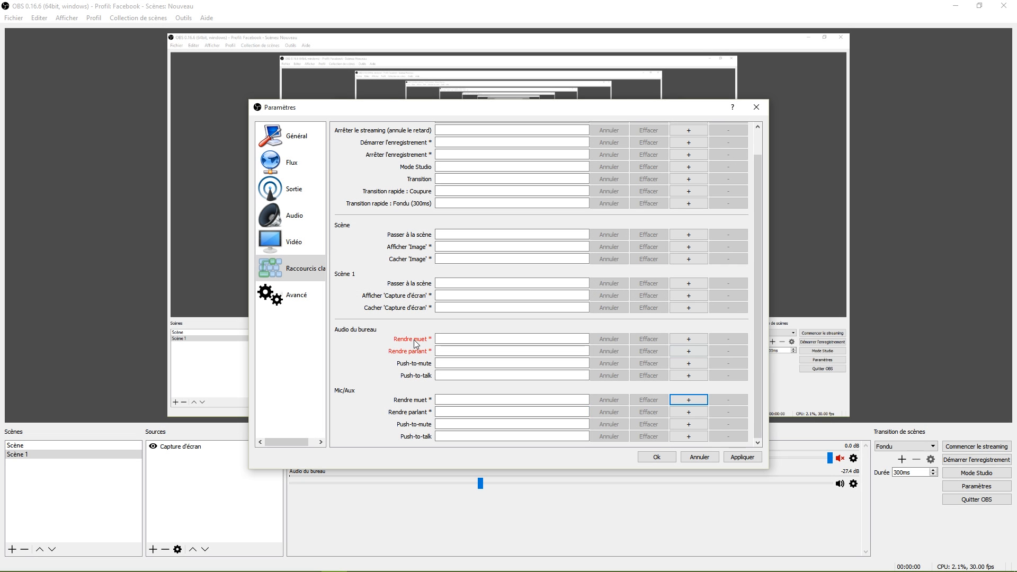
left_click(646, 458)
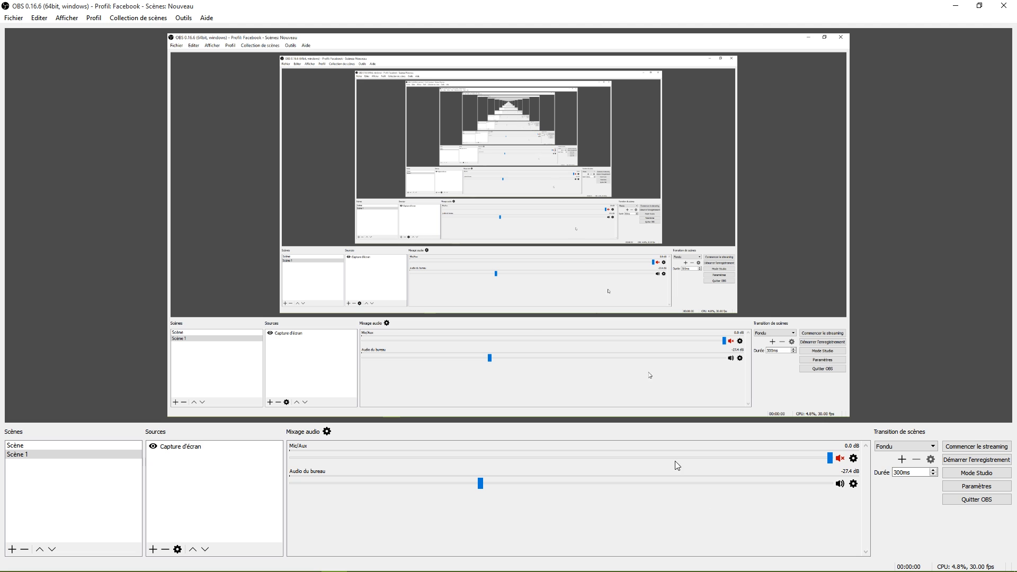
left_click(189, 18)
left_click(189, 18)
left_click(152, 17)
left_click(112, 17)
left_click(94, 17)
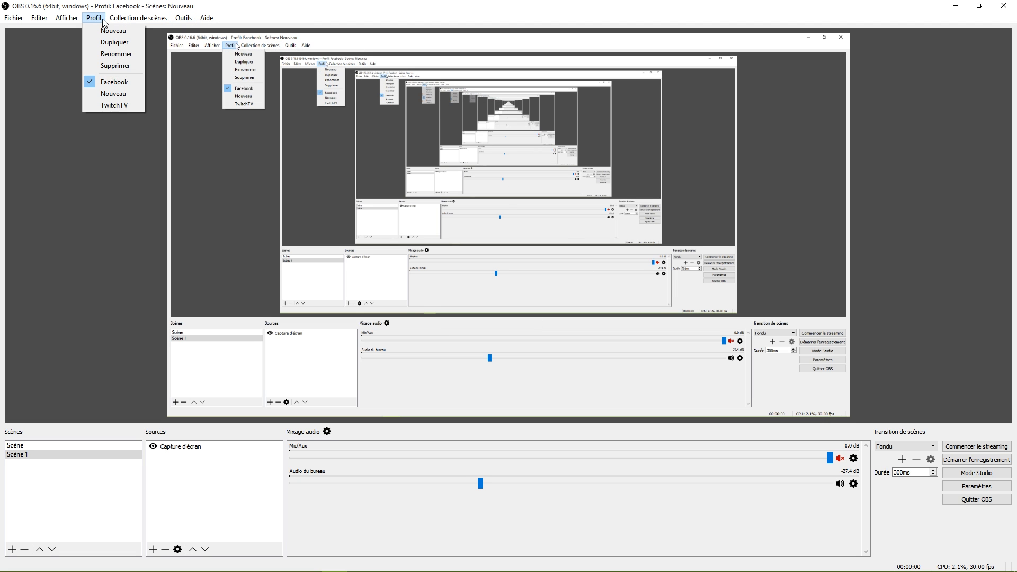
left_click(207, 17)
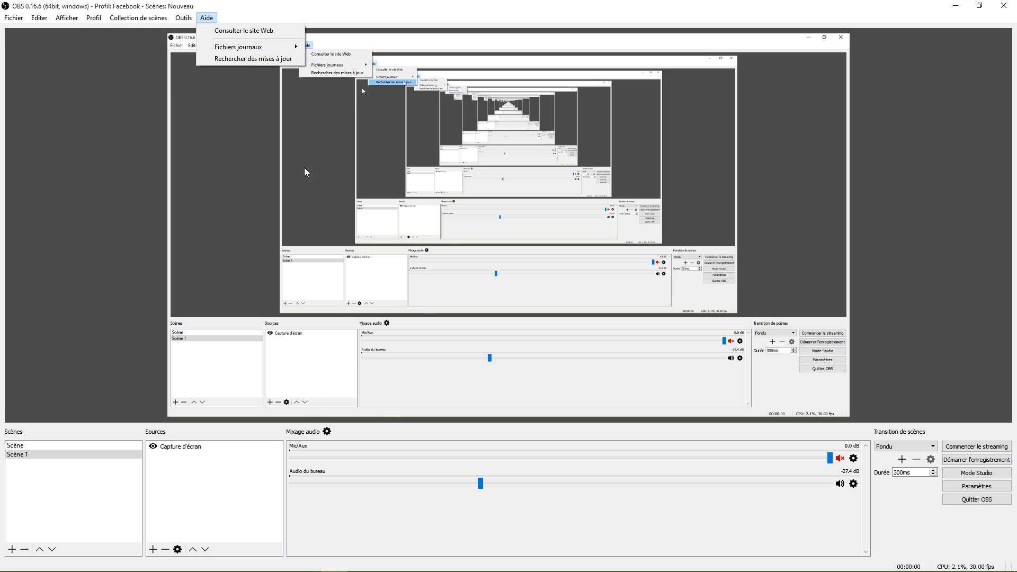
left_click(192, 472)
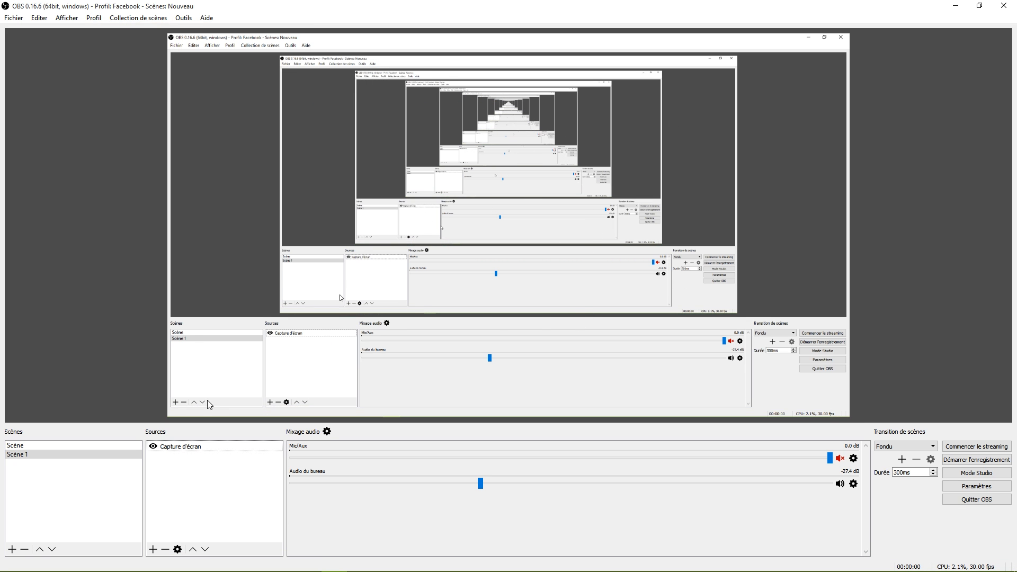
Add a Texte (GDI+) source reading "rgqzegzegzegqzergqgrqerg" to Scène 1 and move it down to around the middle of the preview.
right_click(180, 490)
mouse_move(212, 493)
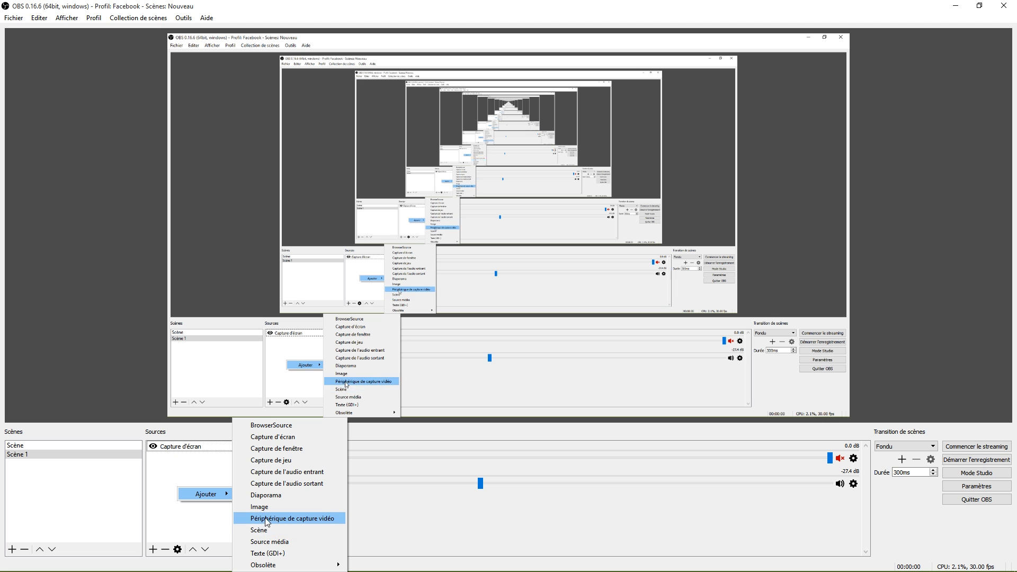
mouse_move(278, 566)
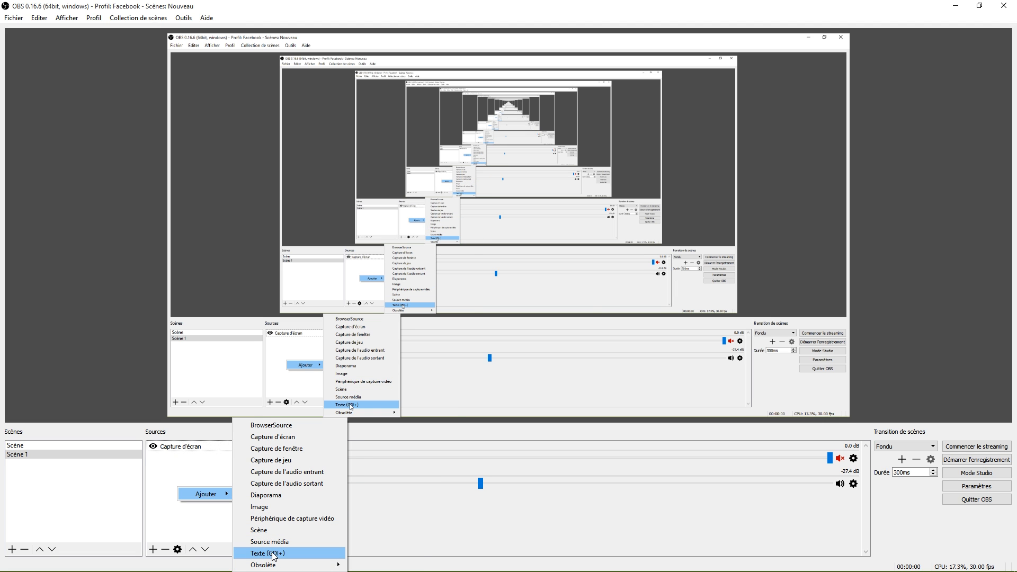
left_click(272, 553)
left_click(536, 361)
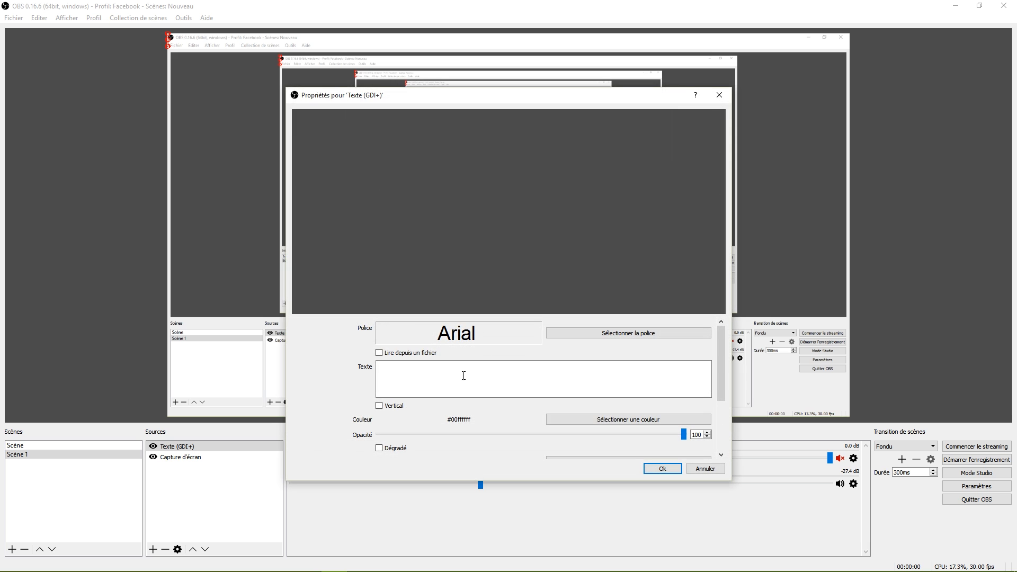
left_click(416, 380)
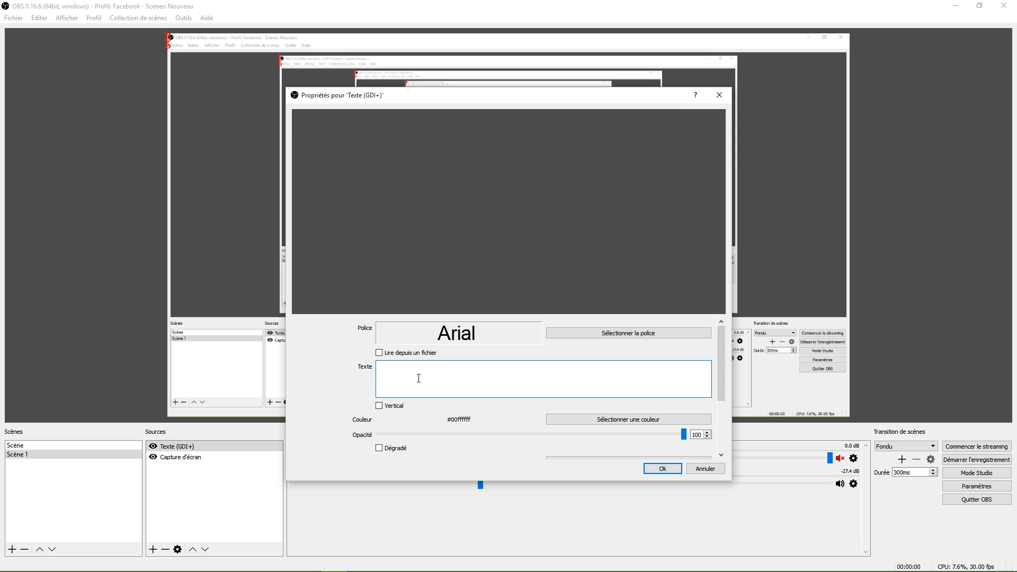
type("rgqzegzegzegqzergqgrqerg")
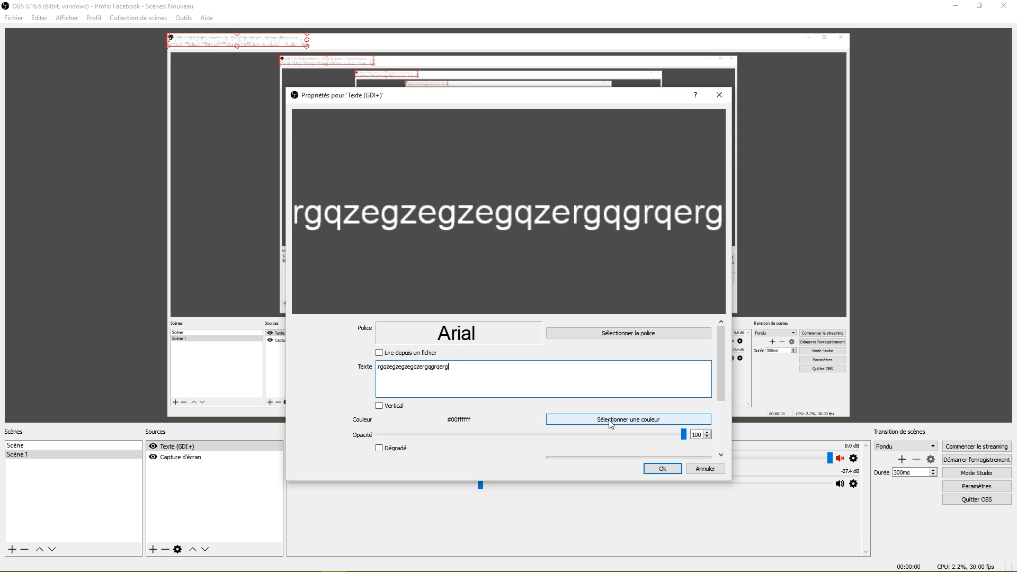
type("qgrqerg")
left_click(662, 468)
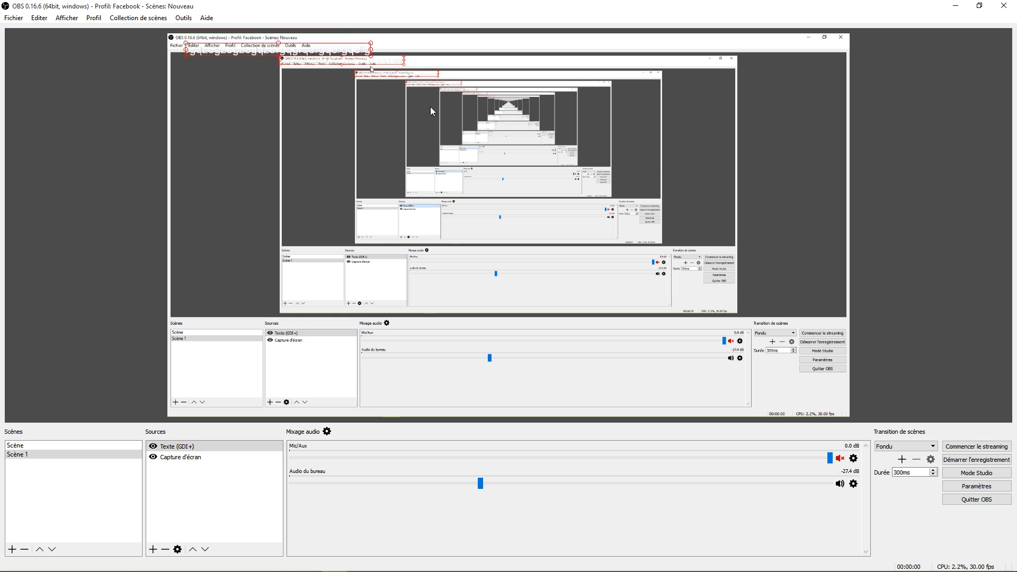
left_click_drag(430, 106, 459, 216)
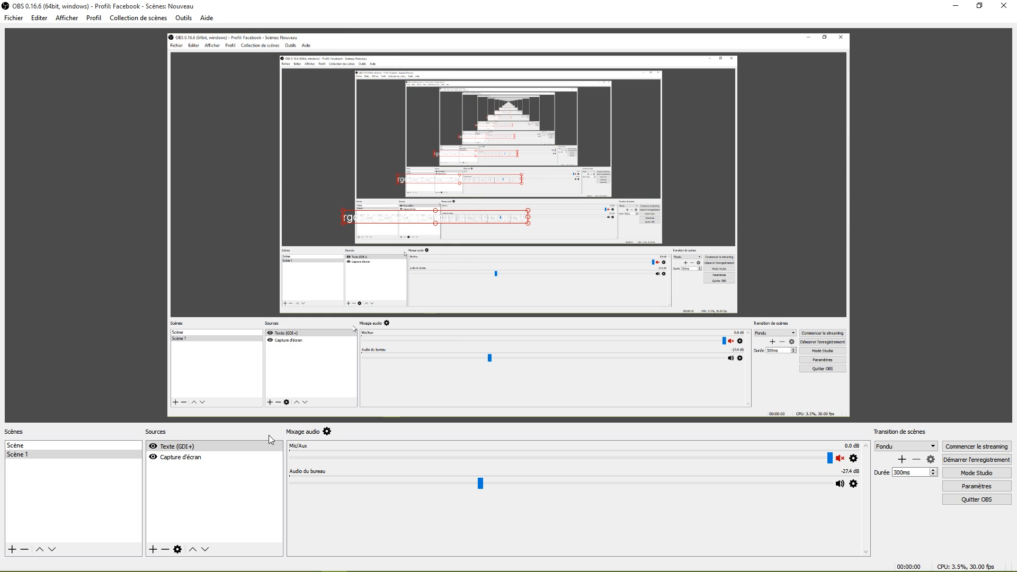
Delete the Texte (GDI+) source from Scène 1.
right_click(207, 448)
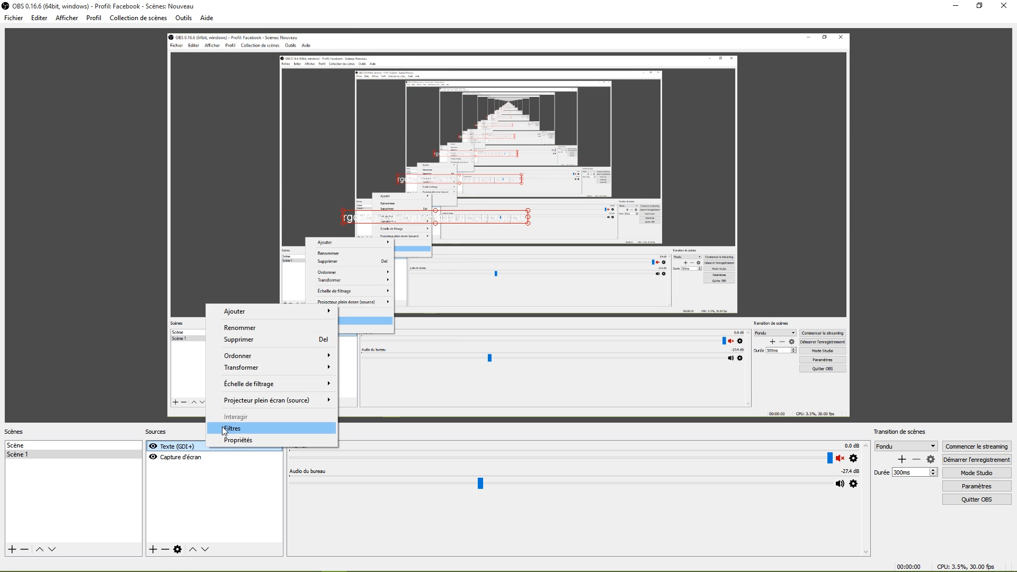
left_click(239, 340)
left_click(532, 303)
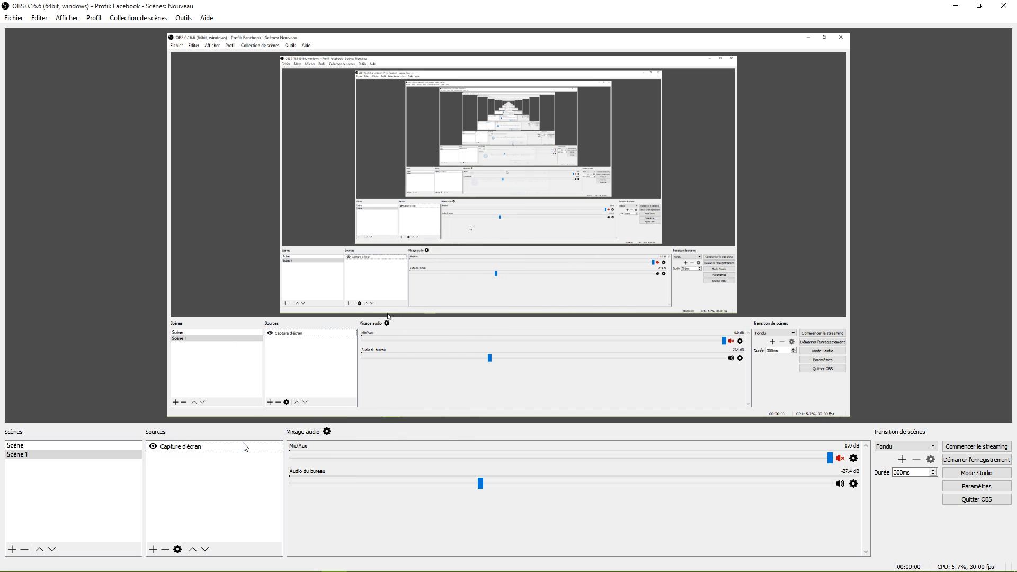
Delete the Capture d'écran source from Scène 1 and confirm the deletion.
right_click(170, 451)
left_click(201, 342)
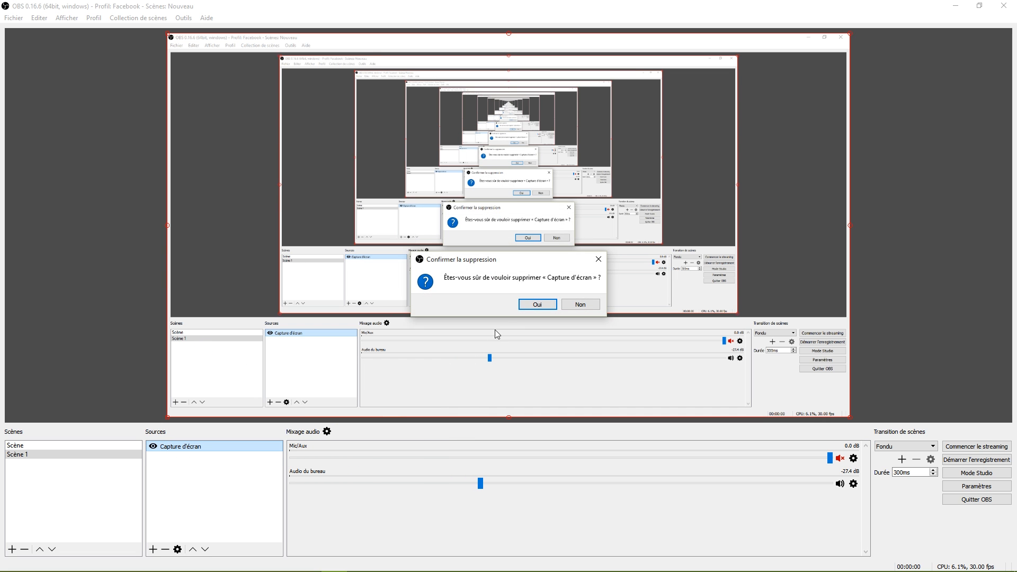
left_click(536, 304)
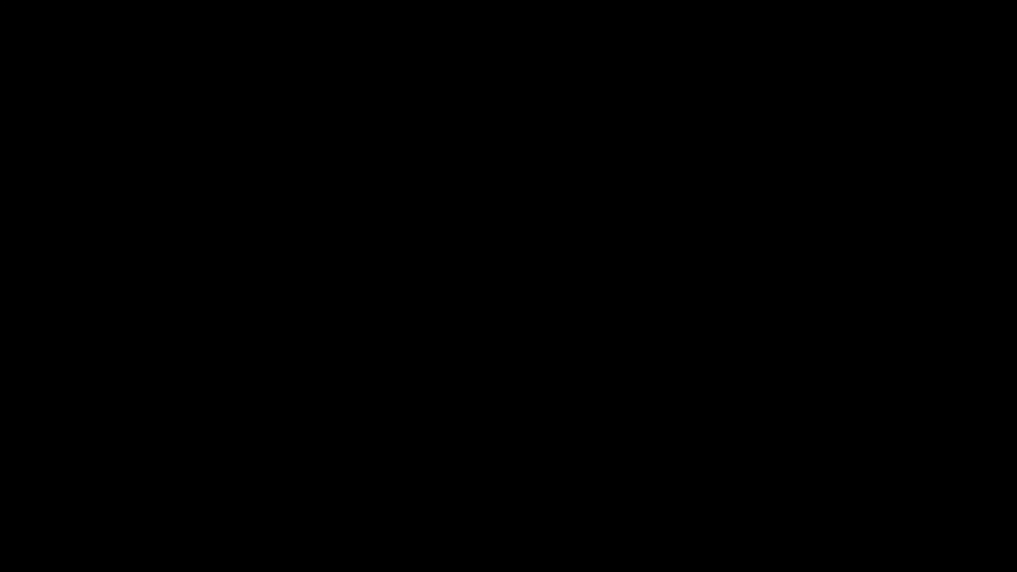